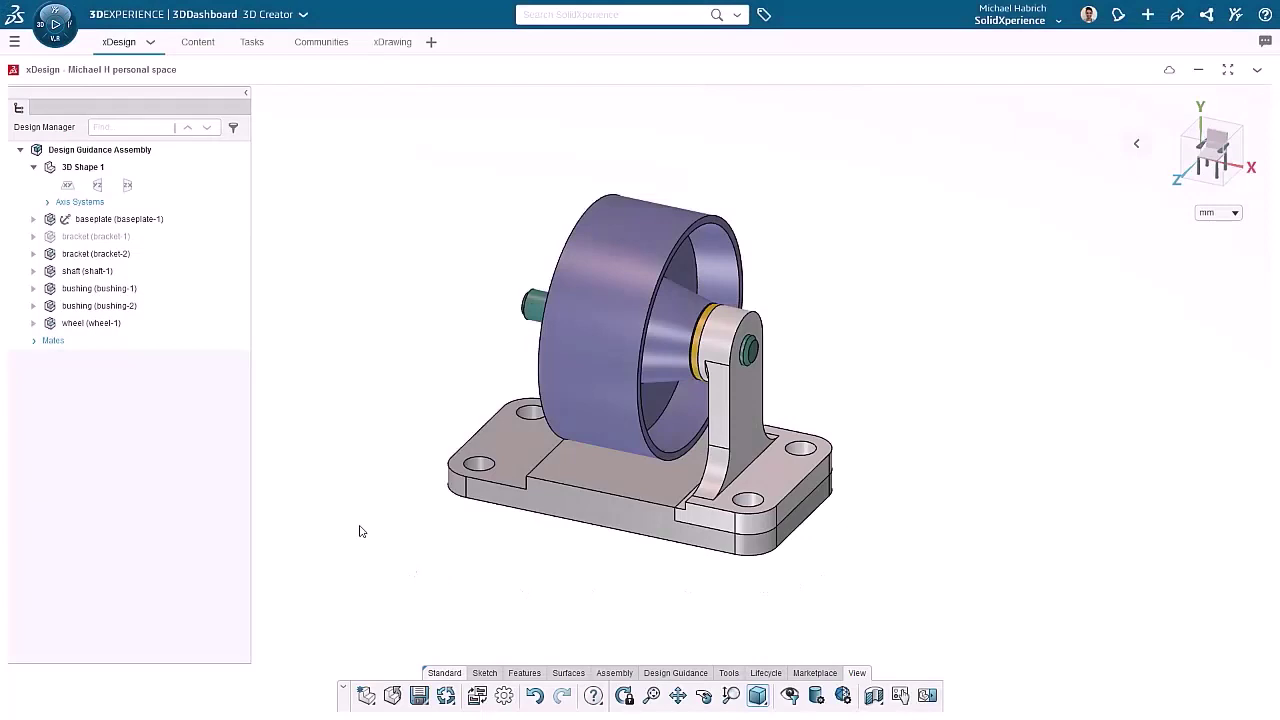
# - Open the bracket-2 part on its own, discarding the assembly changes
pyautogui.click(122, 254)
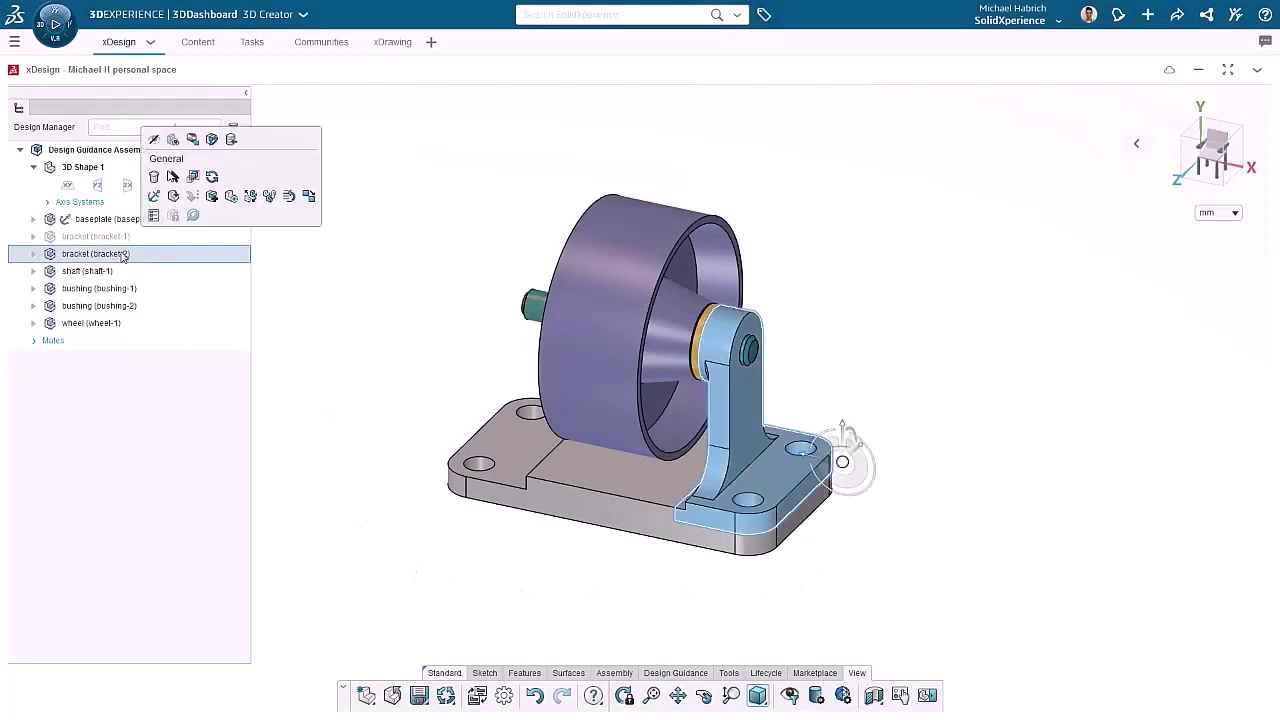
pyautogui.click(172, 200)
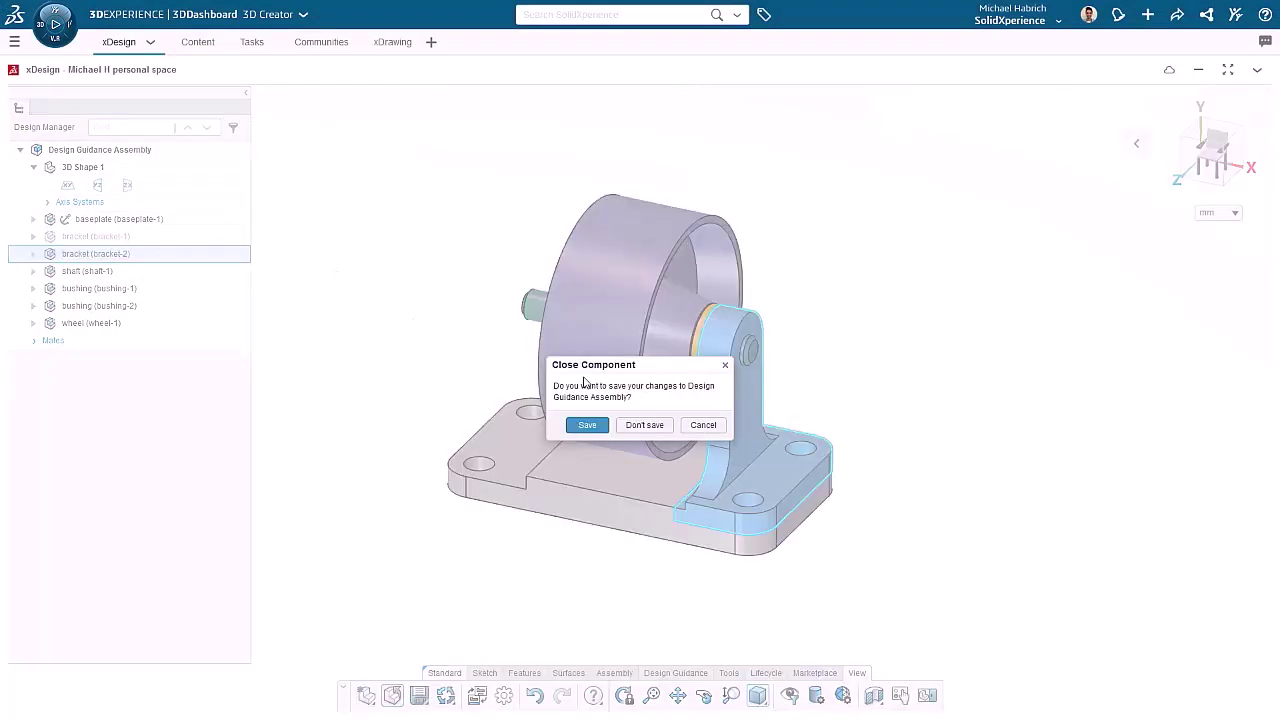
pyautogui.click(644, 425)
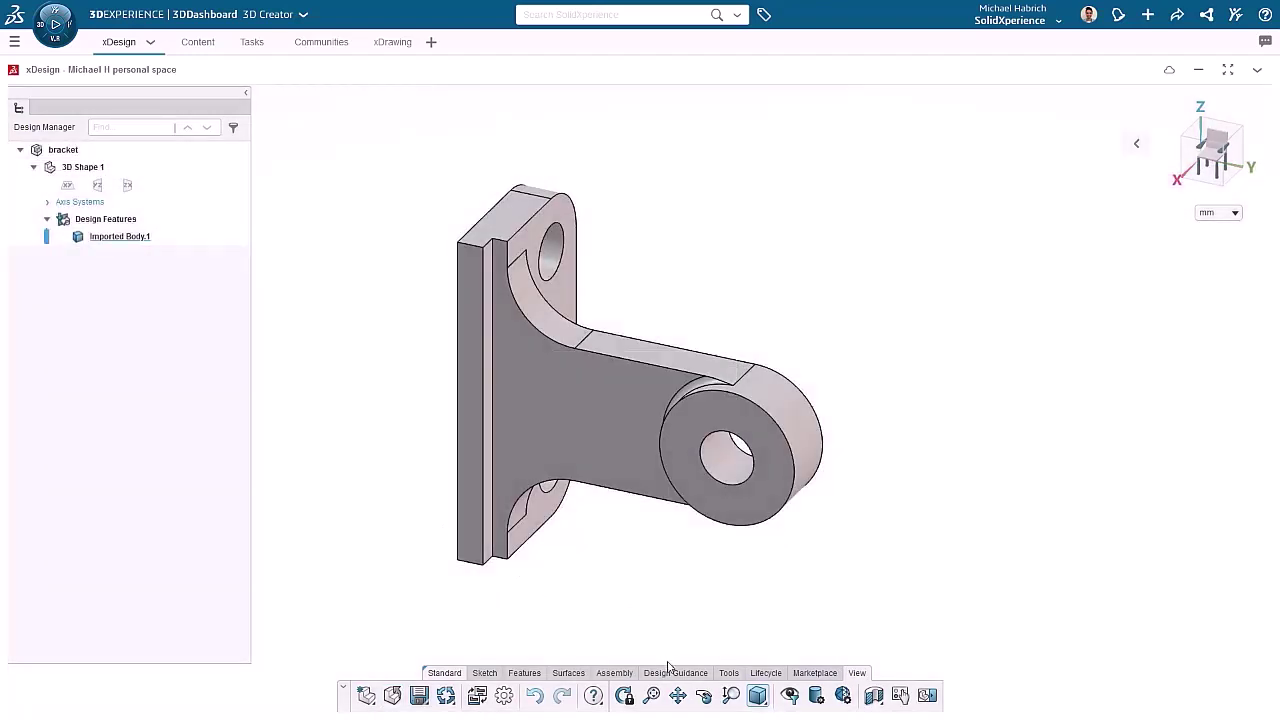
# - Add a Clamp fixture on the bracket's flat base face
pyautogui.click(670, 672)
pyautogui.moveTo(649, 598); pyautogui.dragTo(795, 430, button='middle')
pyautogui.click(721, 695)
pyautogui.click(710, 476)
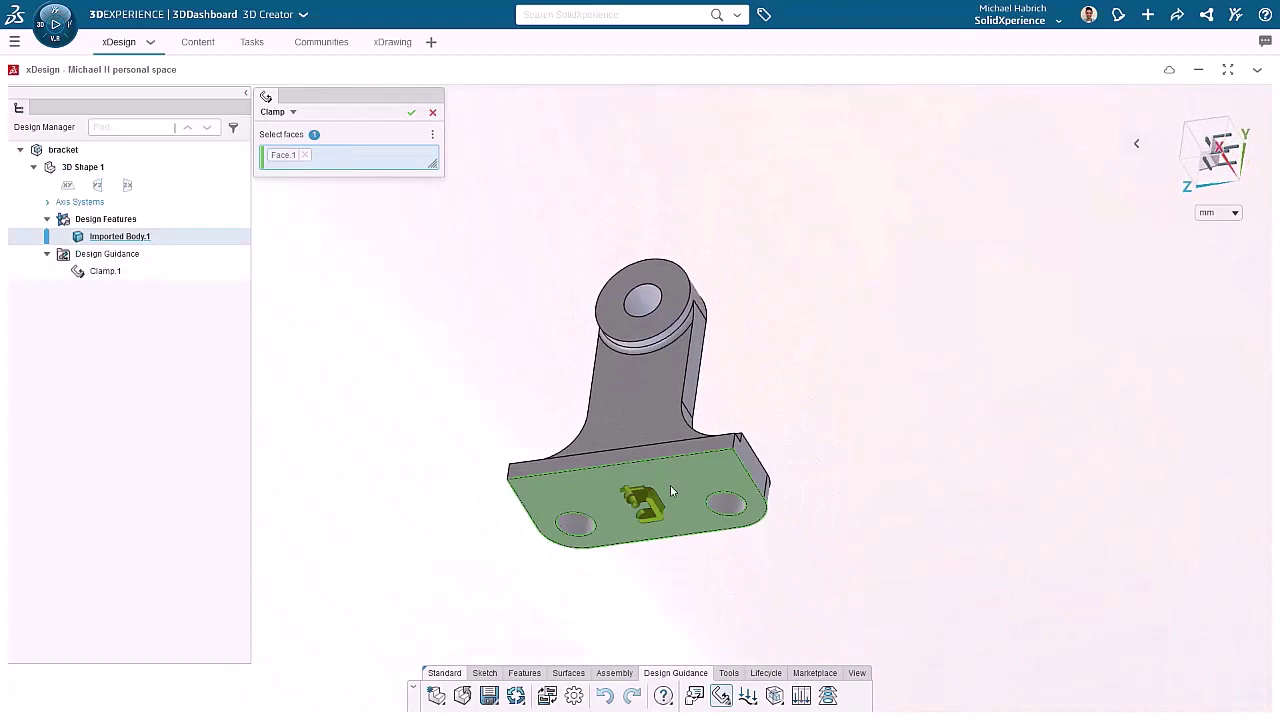
pyautogui.click(411, 112)
# - Apply a 600 N point force to the top hole, directed by the base's end face
pyautogui.click(747, 695)
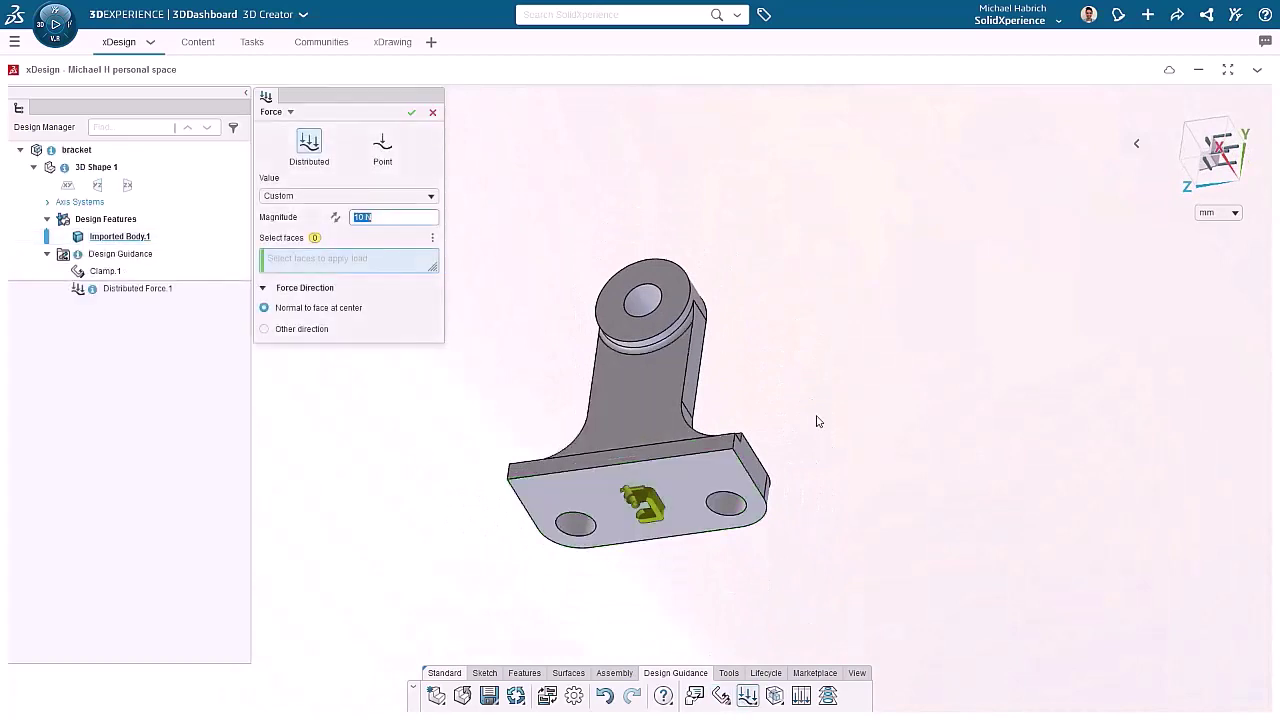
pyautogui.click(382, 144)
pyautogui.click(373, 197)
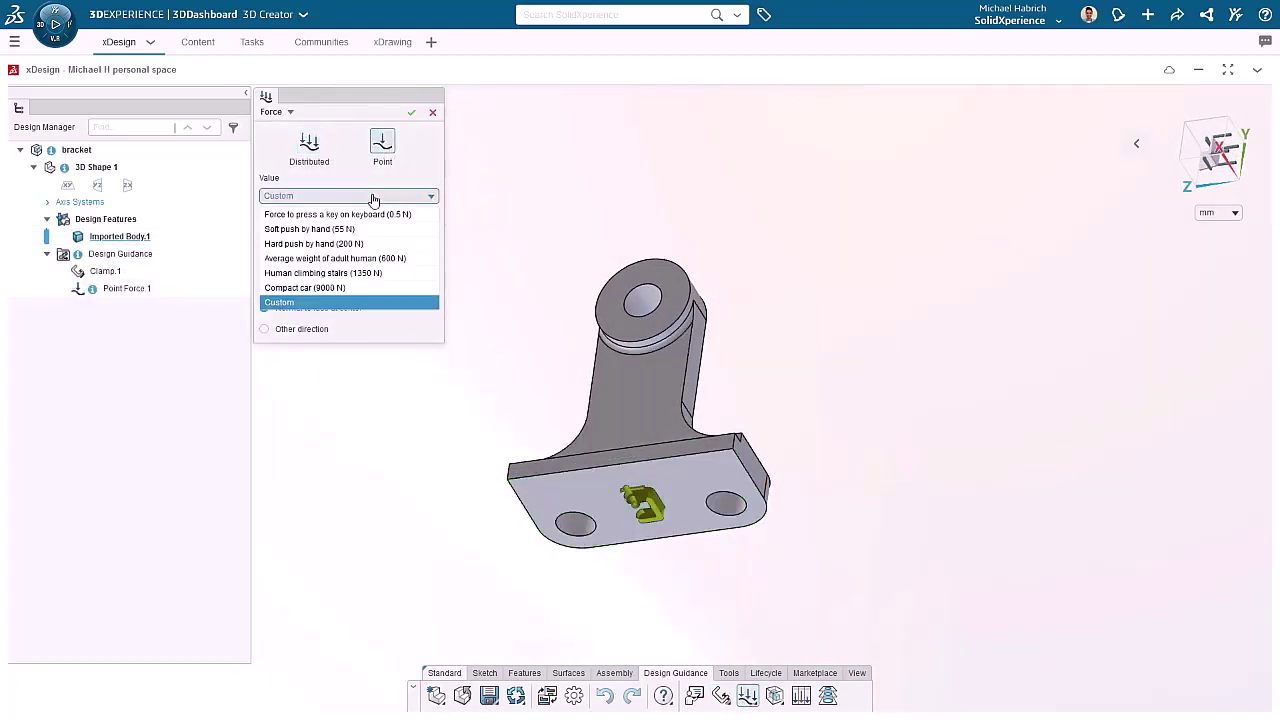
pyautogui.click(373, 258)
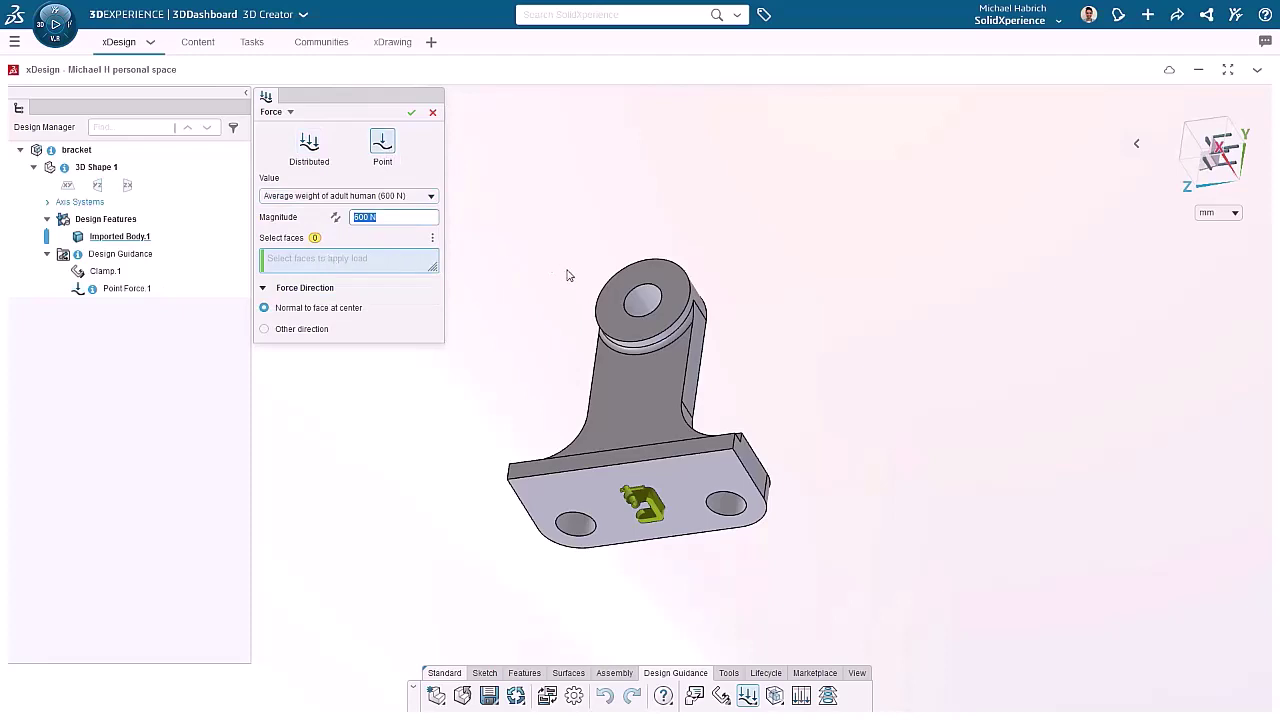
pyautogui.click(645, 305)
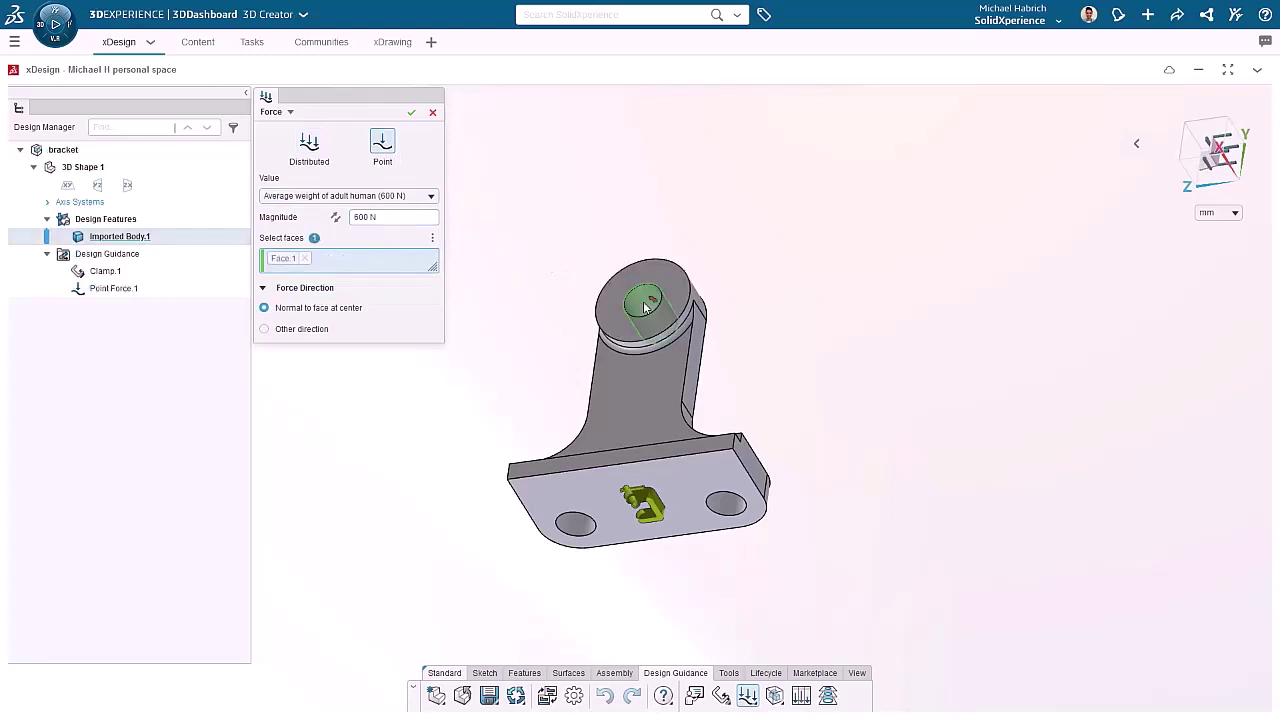
pyautogui.click(285, 331)
pyautogui.click(755, 467)
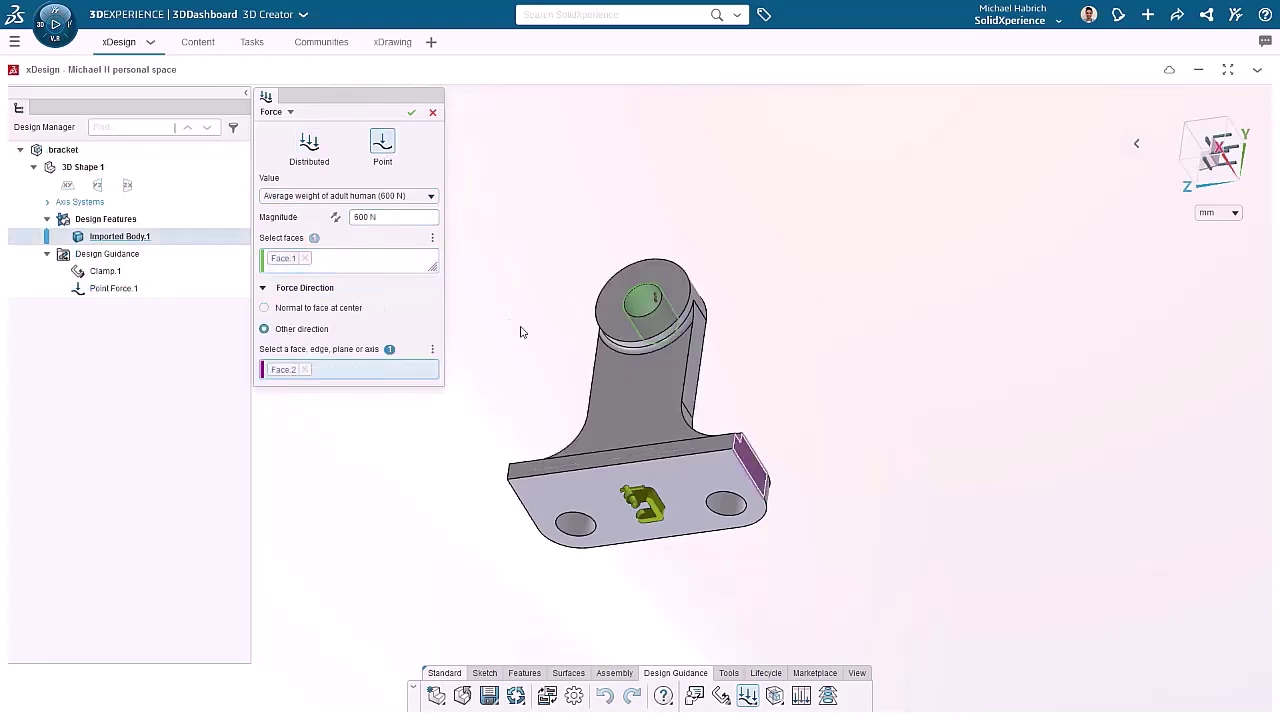
pyautogui.moveTo(523, 331); pyautogui.dragTo(641, 316, button='middle')
pyautogui.scroll(3, 641, 316)
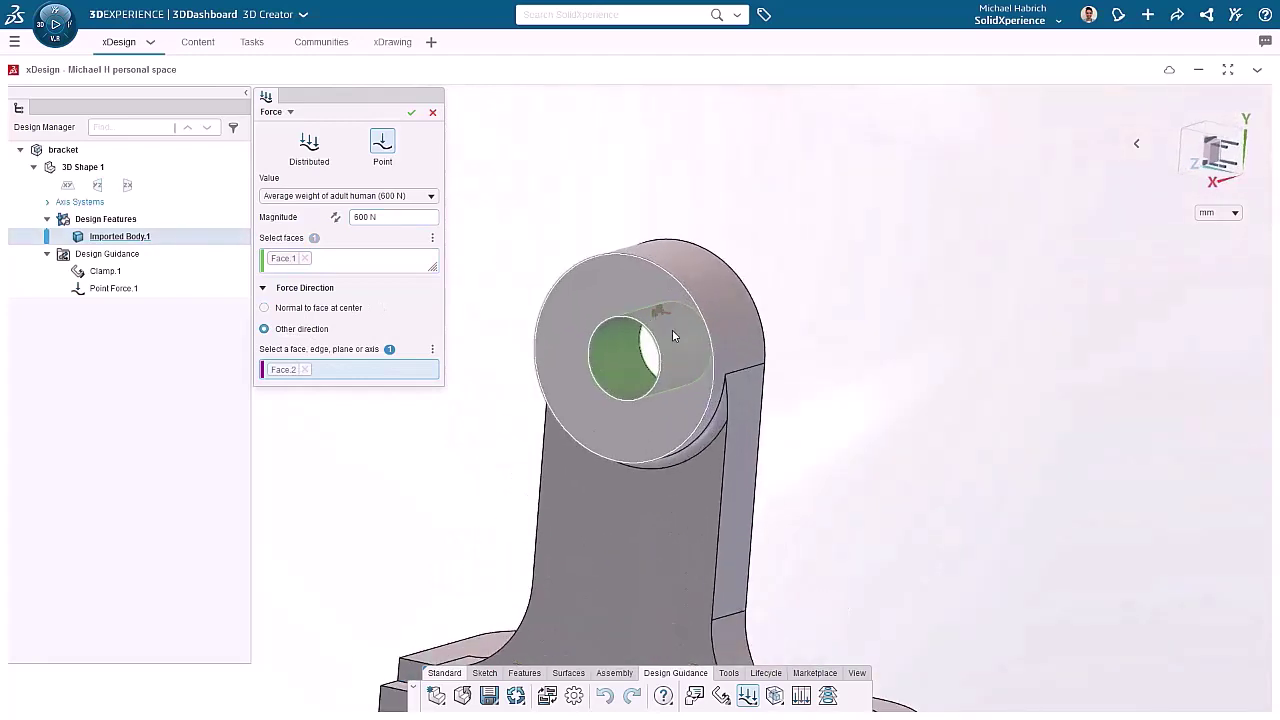
pyautogui.scroll(-3, 672, 329)
pyautogui.click(411, 112)
# - Create a Redesign study on the bracket body with Coarse (16x16x16) voxel granularity
pyautogui.click(774, 695)
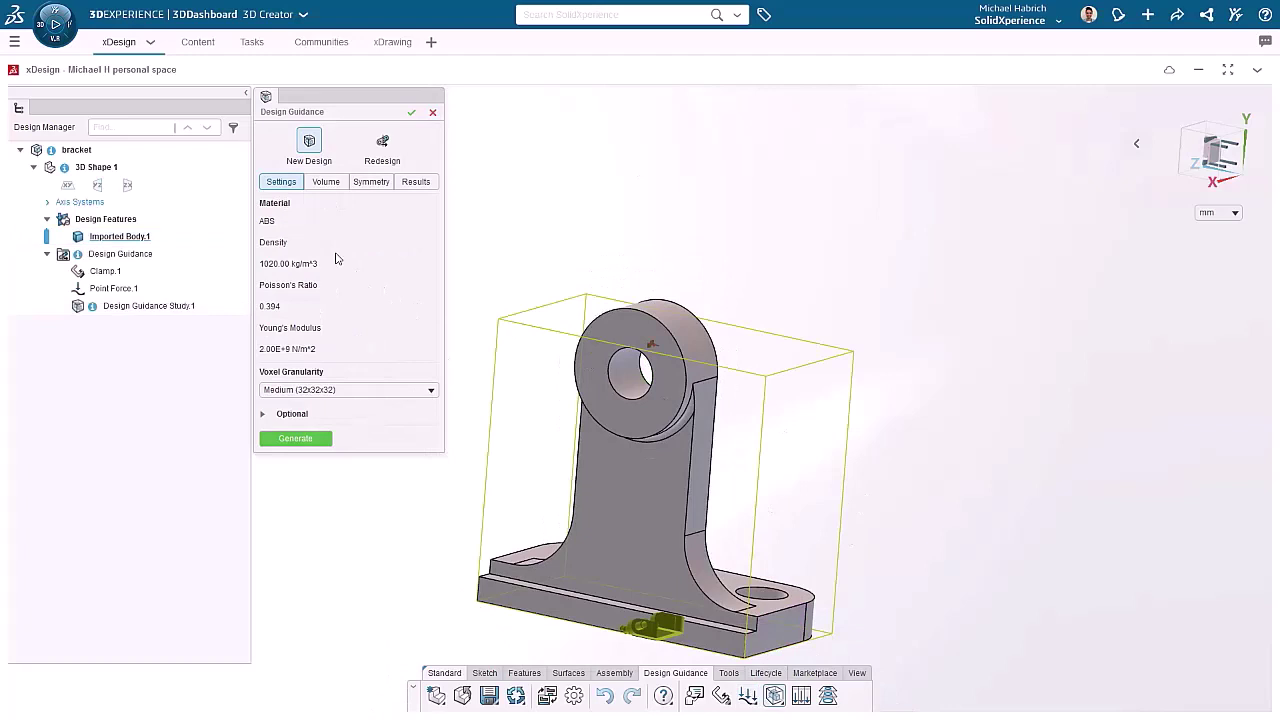
pyautogui.click(381, 146)
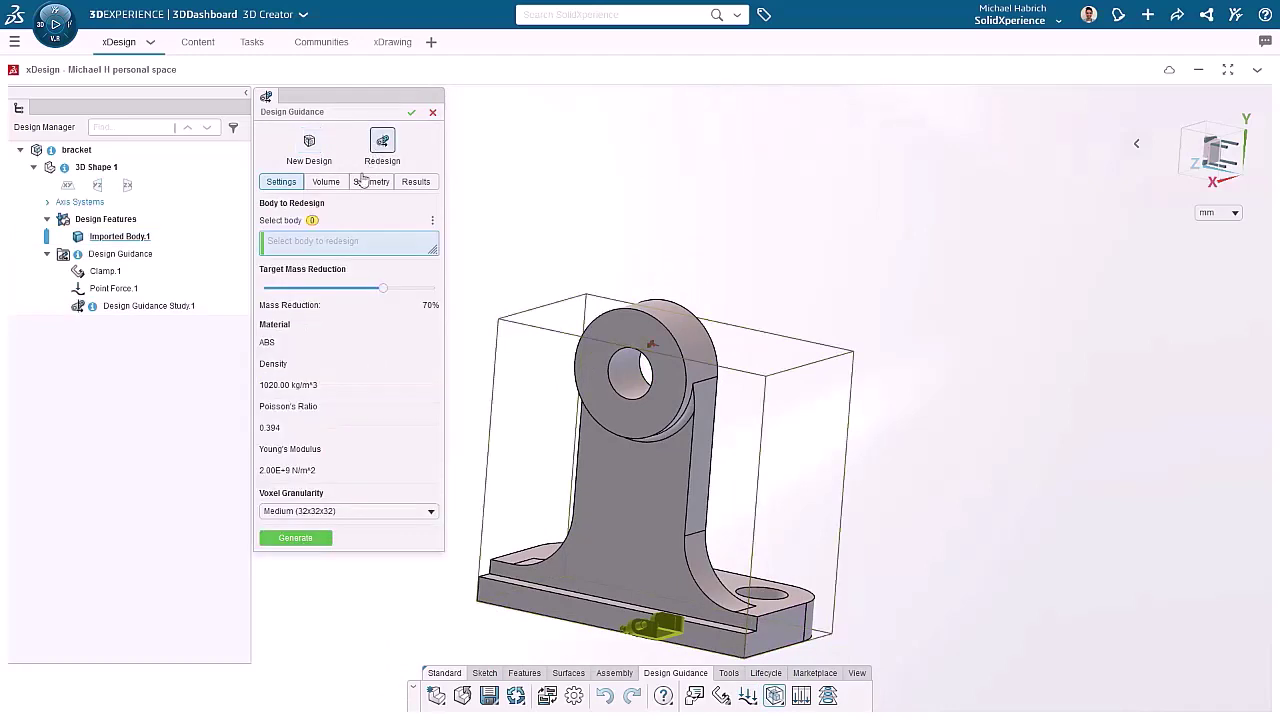
pyautogui.click(645, 509)
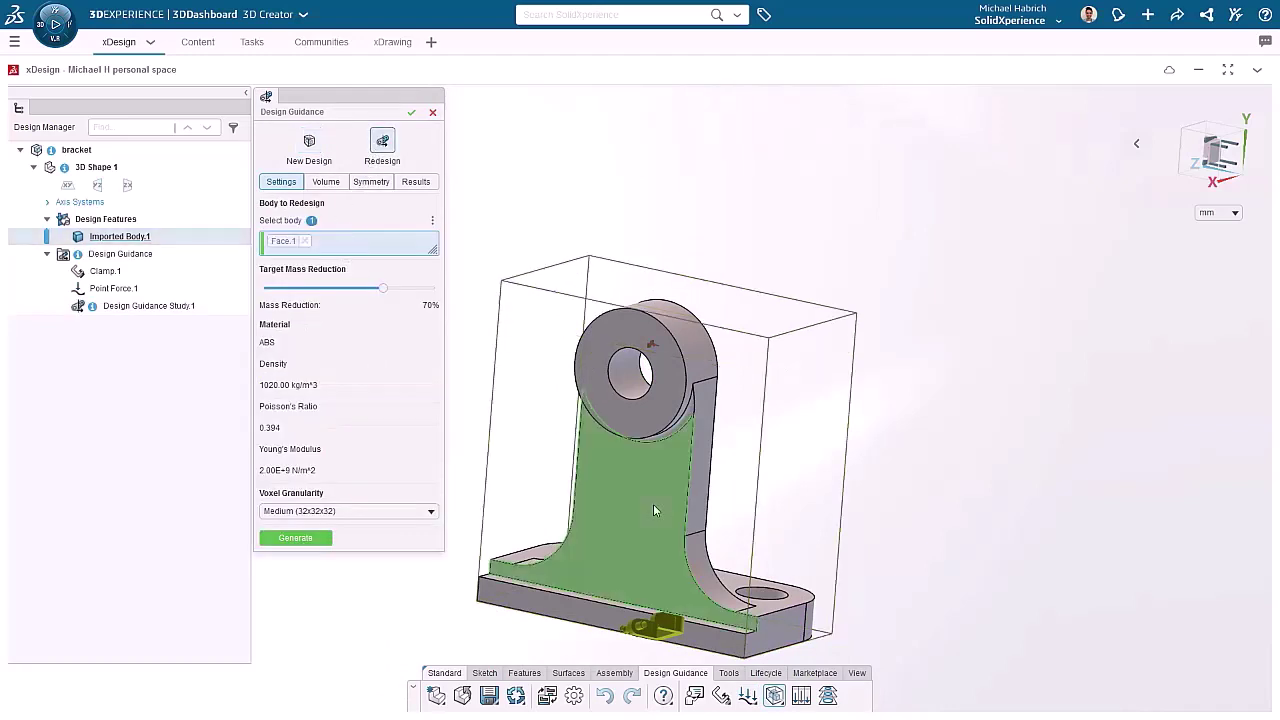
pyautogui.click(432, 513)
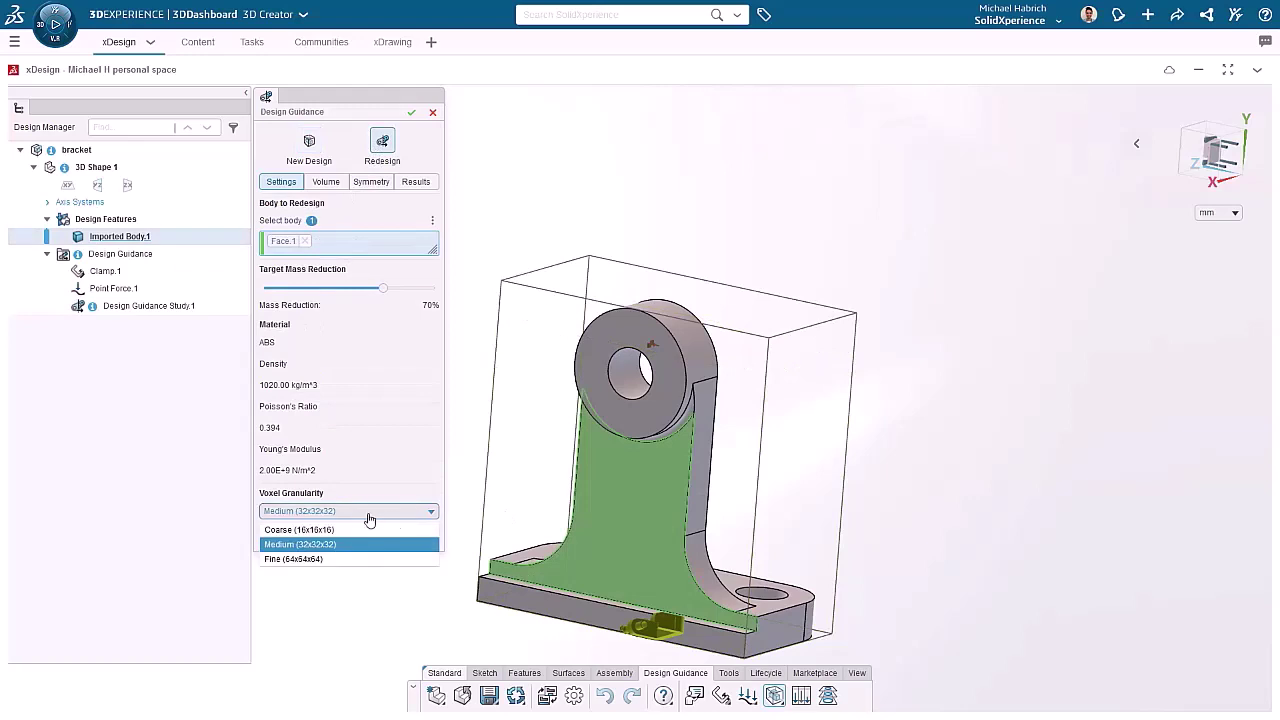
pyautogui.click(317, 531)
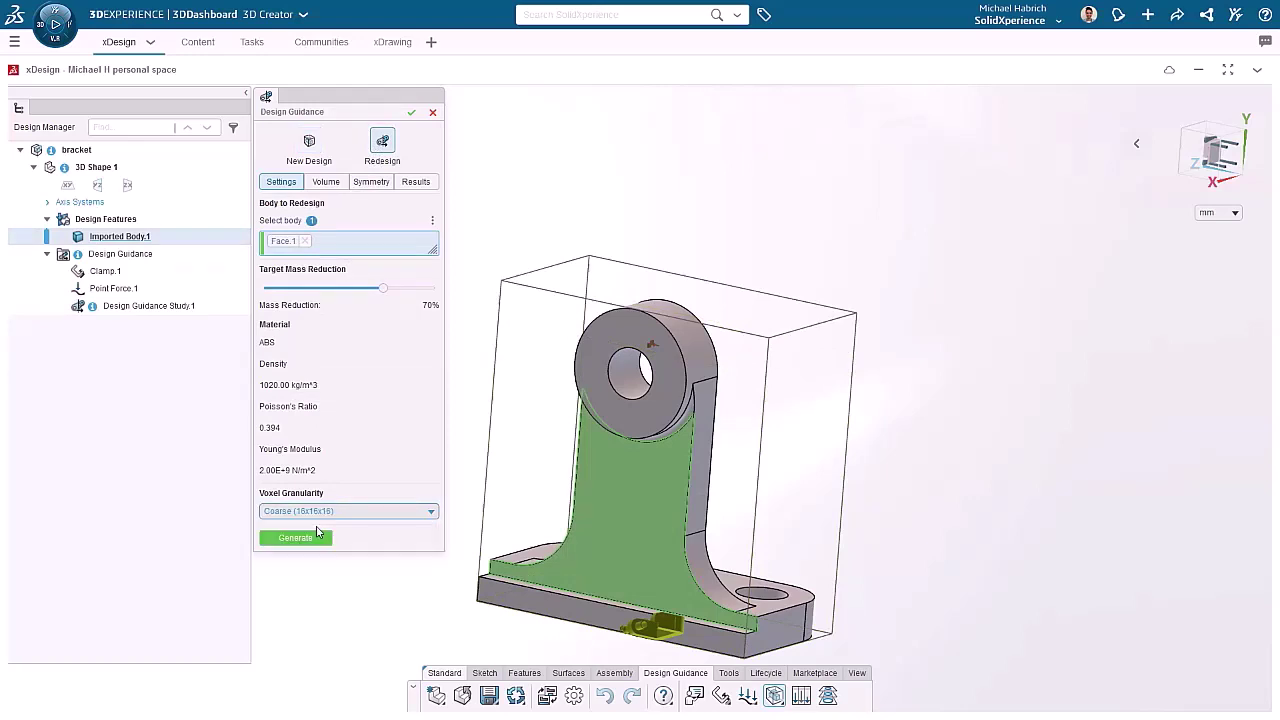
# - Enable preserved regions and preserve the base's bottom, front, side and top faces
pyautogui.click(326, 182)
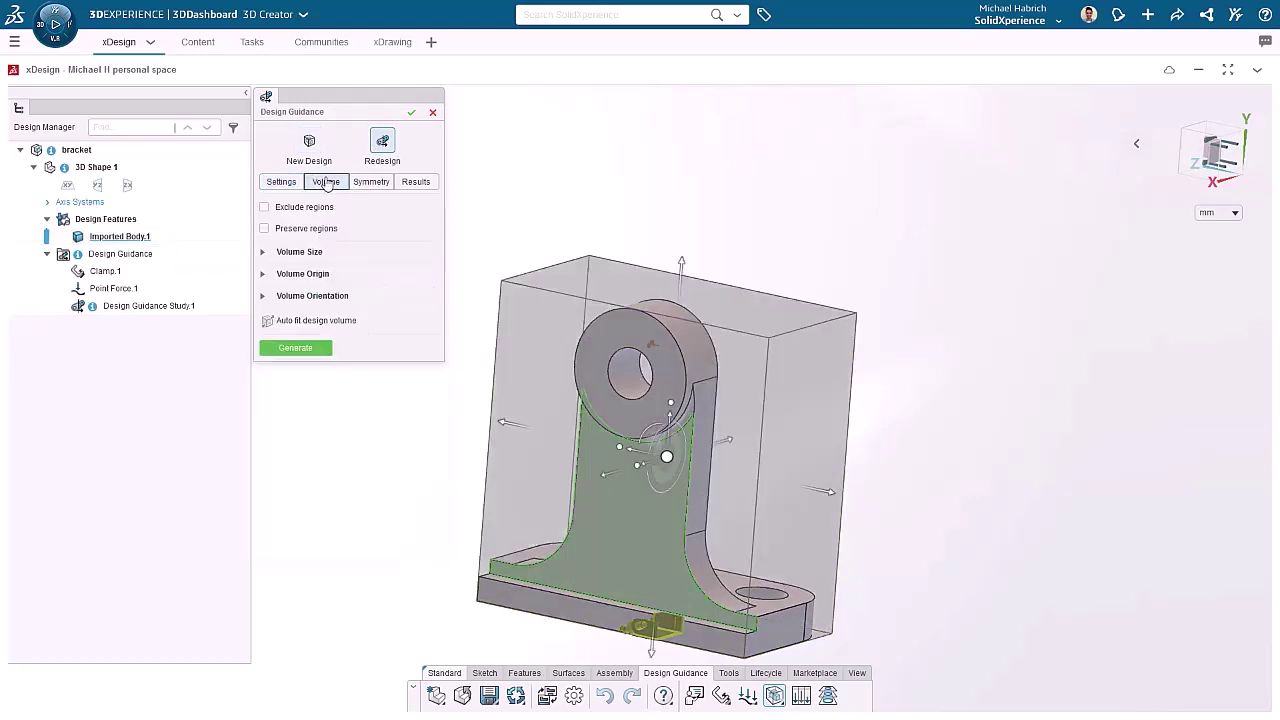
pyautogui.click(264, 229)
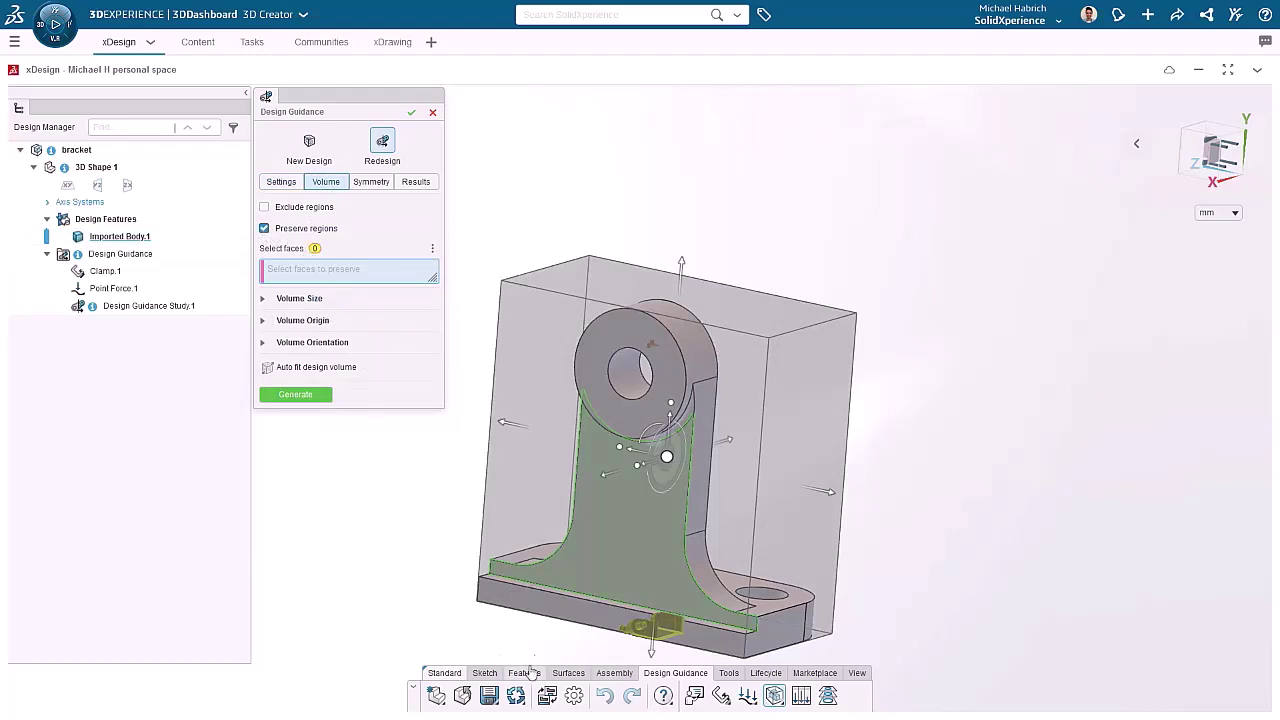
pyautogui.click(549, 611)
pyautogui.scroll(5, 549, 605)
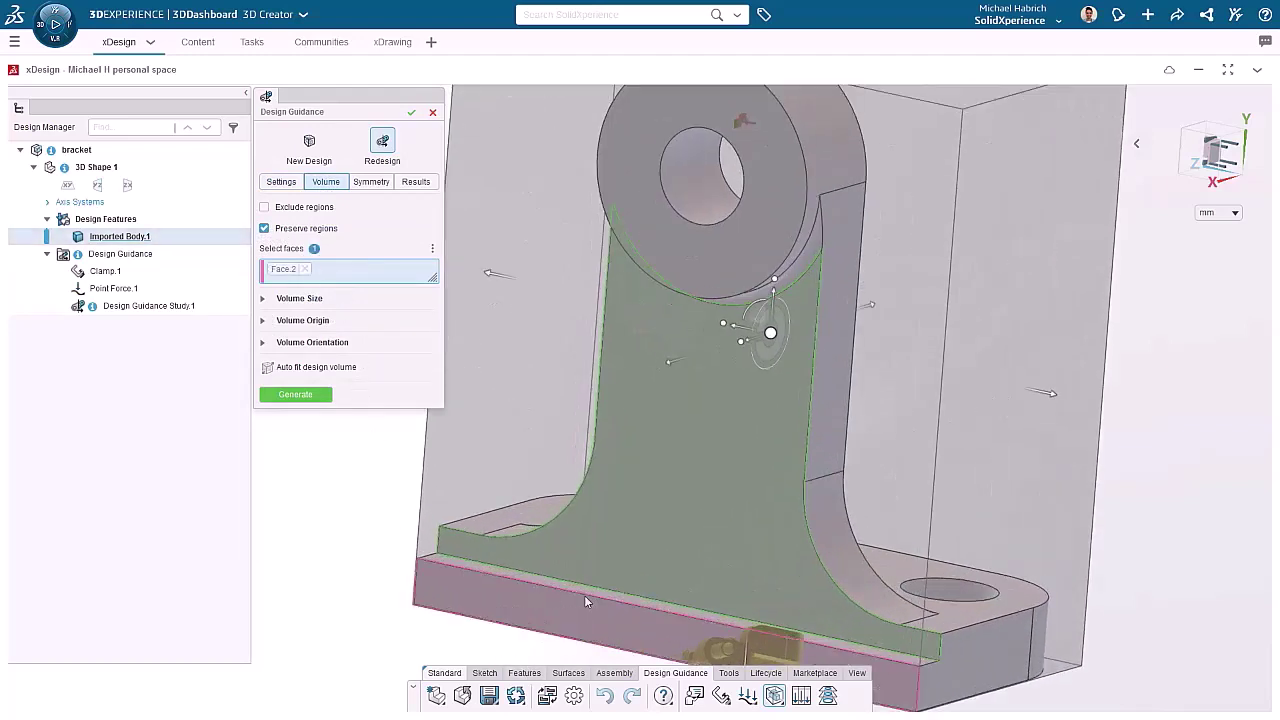
pyautogui.click(594, 592)
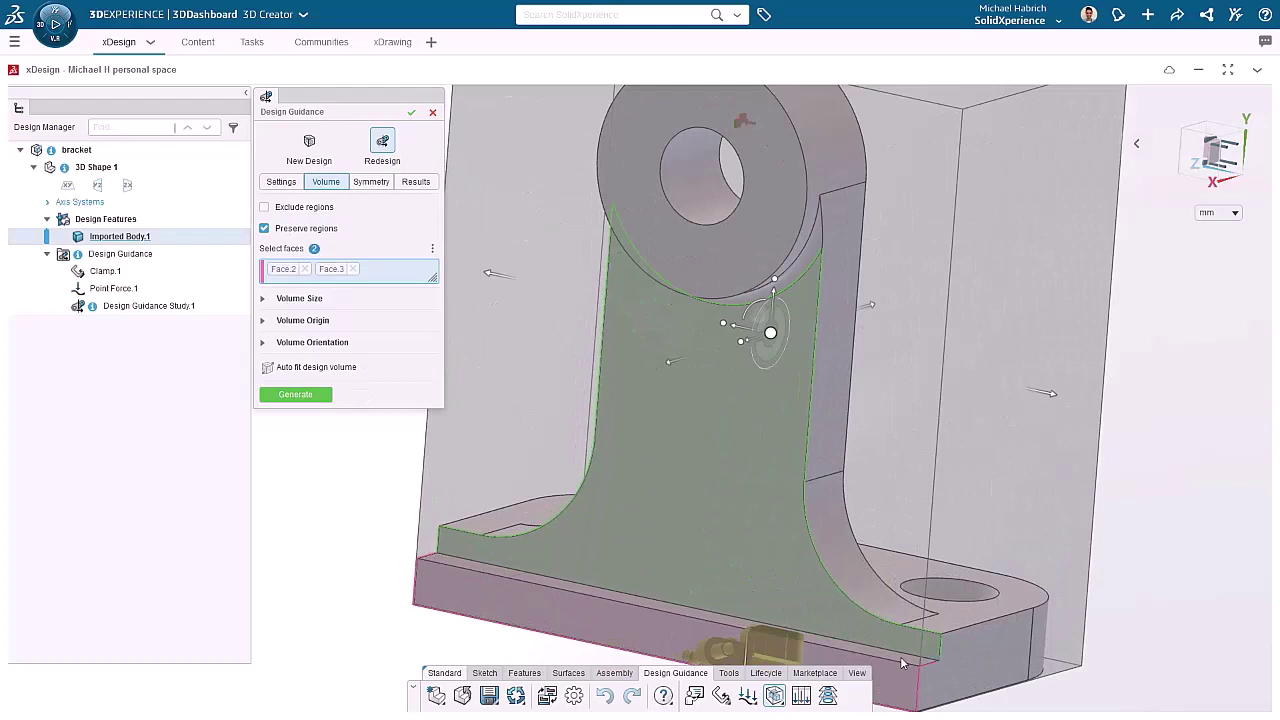
pyautogui.click(977, 679)
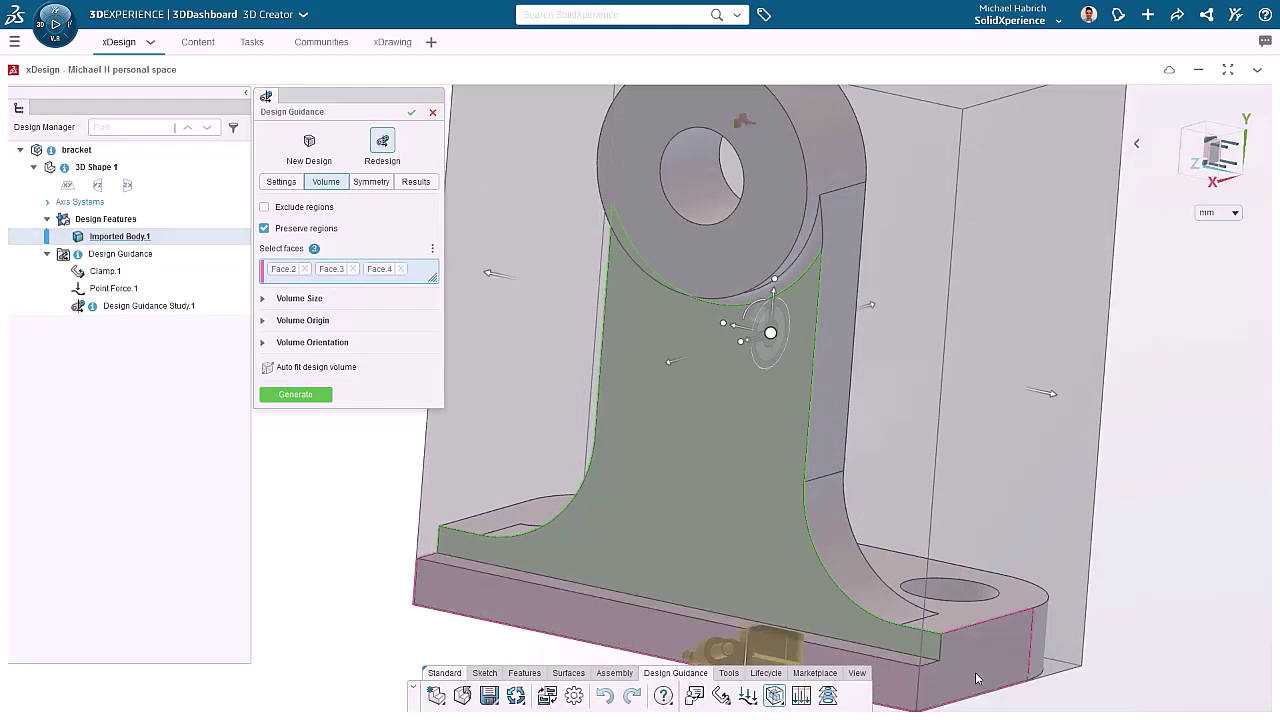
pyautogui.click(1001, 607)
pyautogui.click(980, 622)
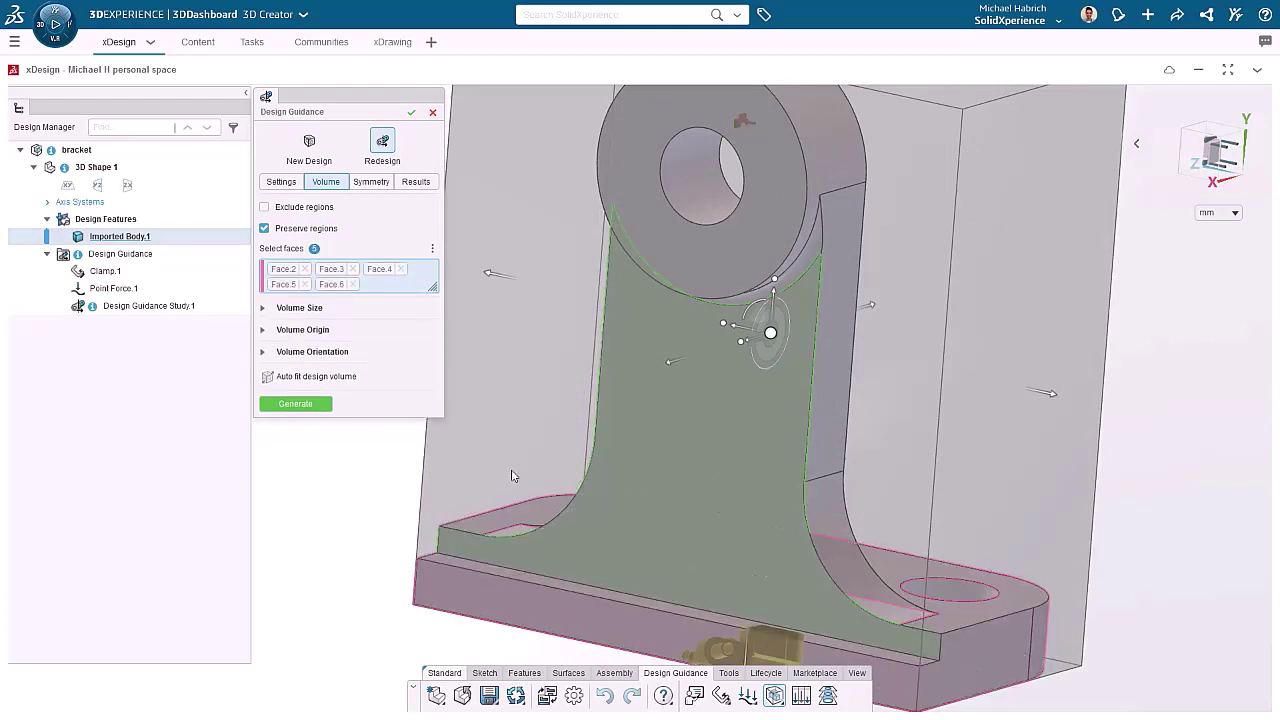
# - Preserve the remaining base and hole faces, ten faces in total
pyautogui.moveTo(900, 580); pyautogui.dragTo(816, 316, button='middle')
pyautogui.click(497, 366)
pyautogui.click(497, 366)
pyautogui.click(816, 316)
pyautogui.click(960, 250)
pyautogui.moveTo(960, 250); pyautogui.dragTo(914, 196, button='middle')
pyautogui.click(914, 196)
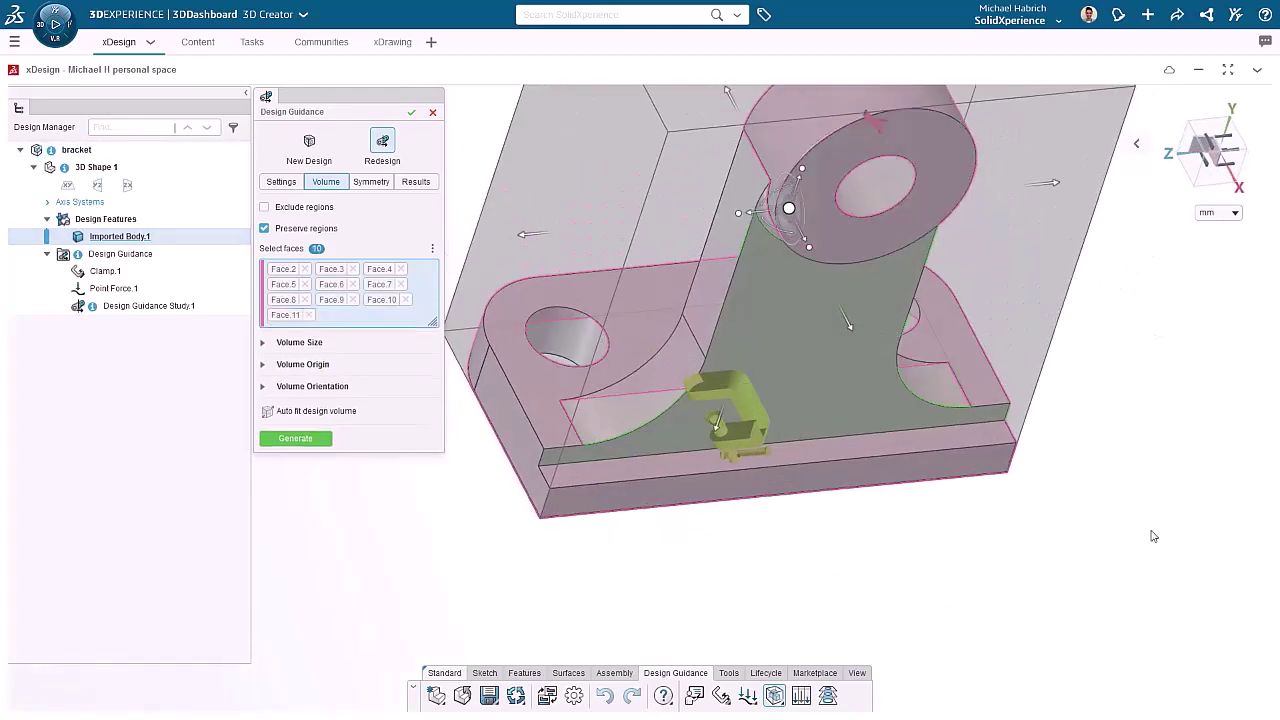
pyautogui.moveTo(1151, 531); pyautogui.dragTo(700, 290, button='middle')
pyautogui.scroll(2, 649, 248)
pyautogui.scroll(-2, 649, 248)
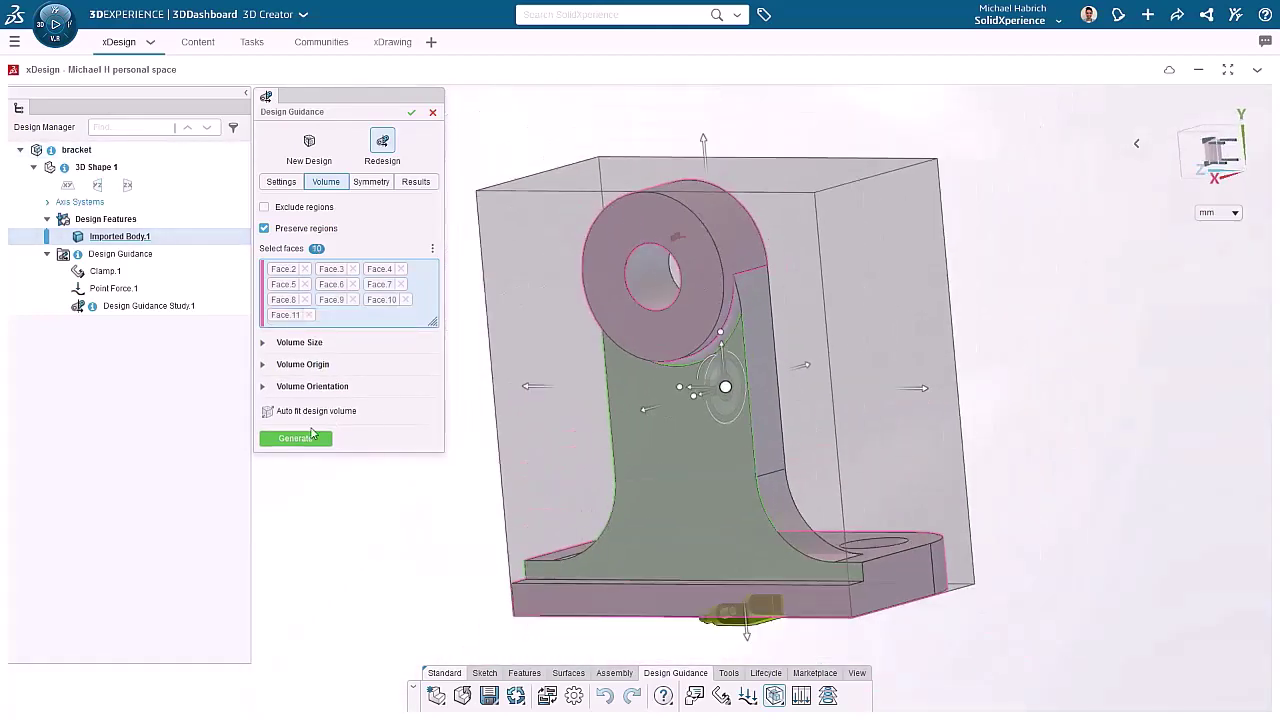
# - Generate the redesigned shape, view it at an angle, and accept the results to close Design Guidance
pyautogui.click(295, 440)
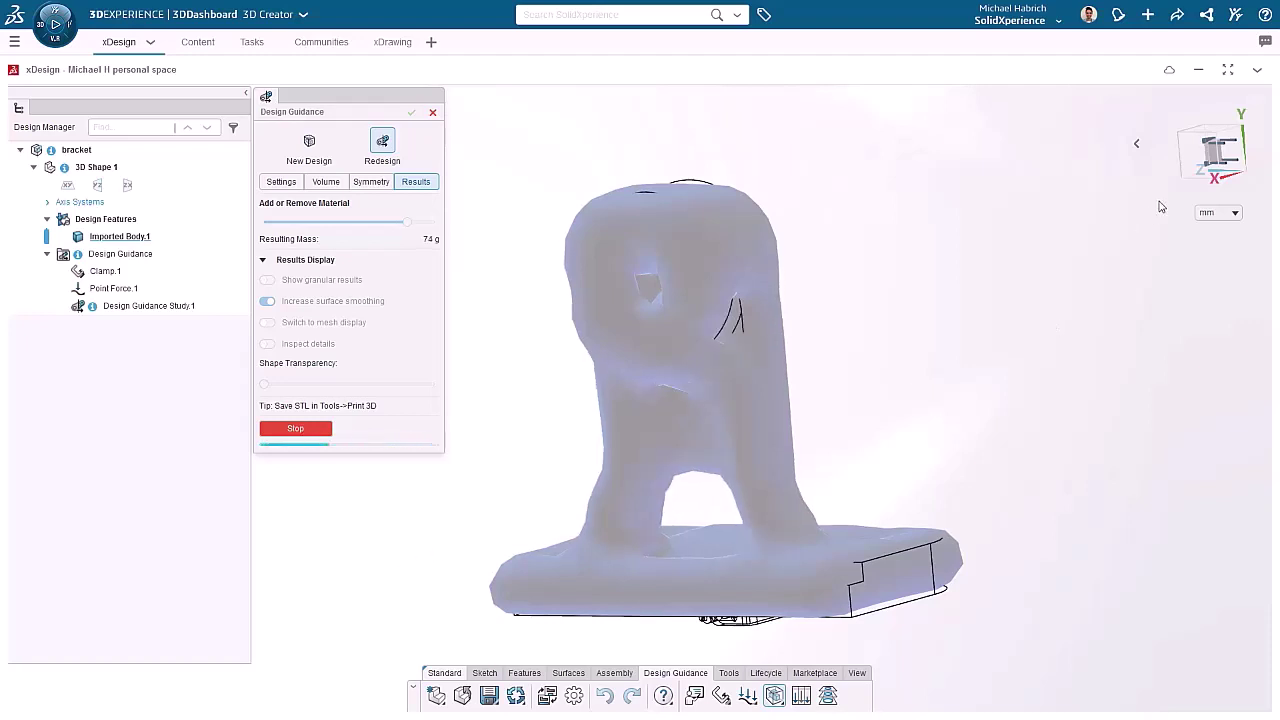
pyautogui.click(1196, 162)
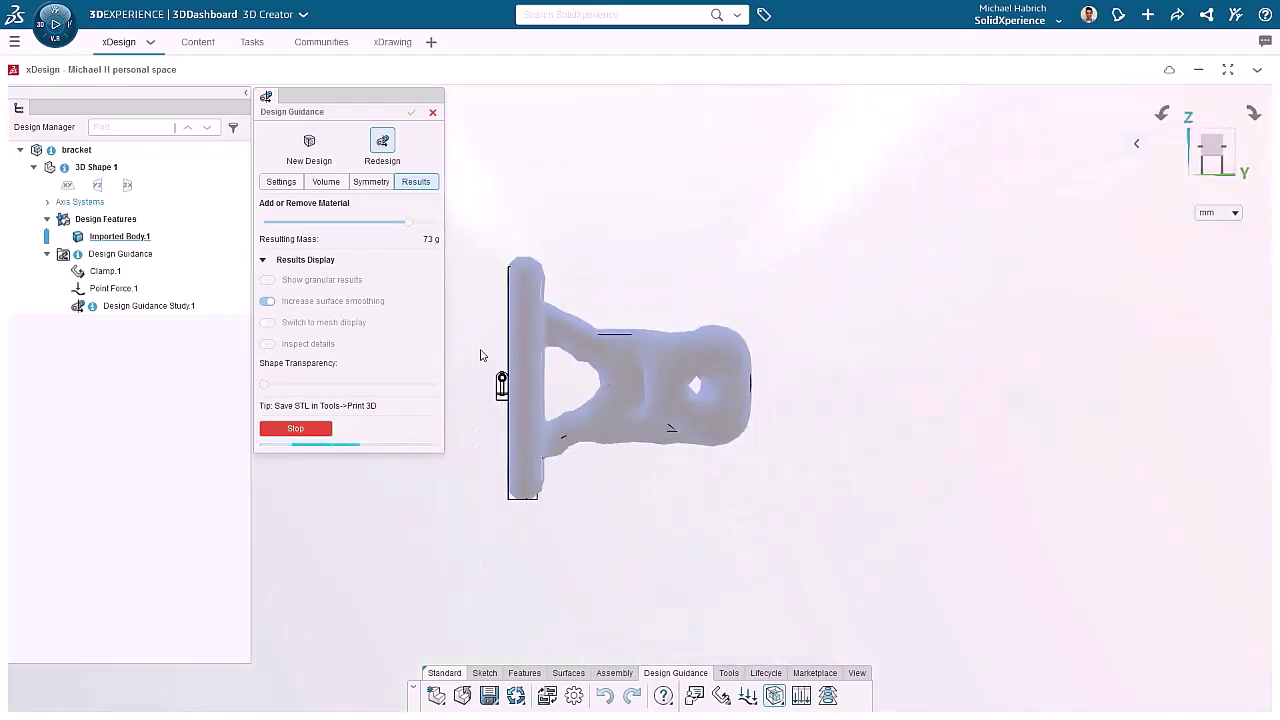
pyautogui.click(1162, 113)
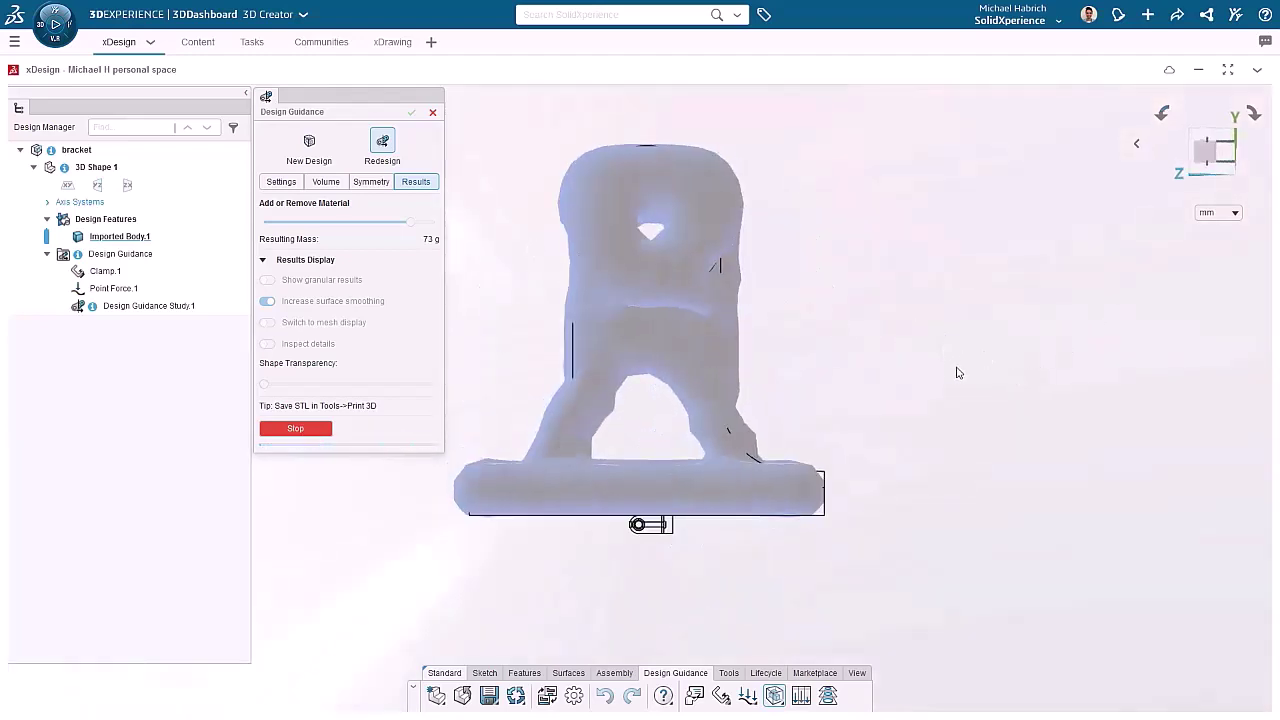
pyautogui.moveTo(957, 369); pyautogui.dragTo(881, 398, button='middle')
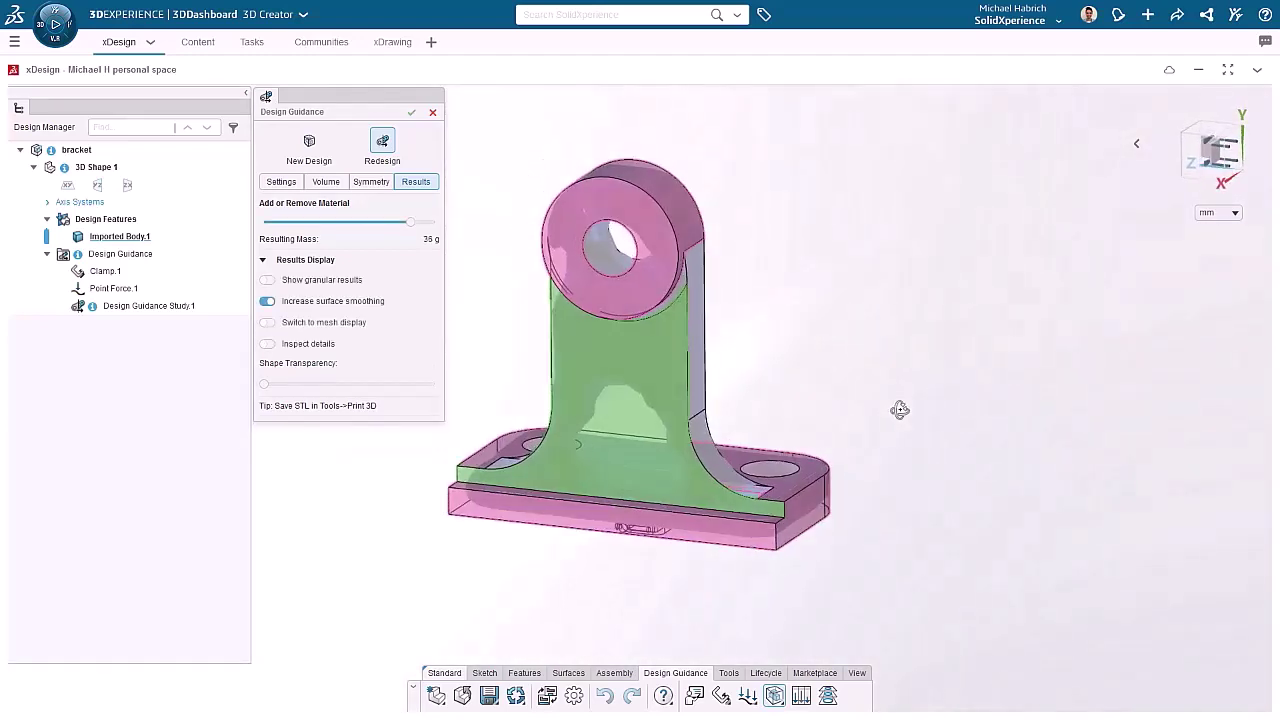
pyautogui.click(412, 113)
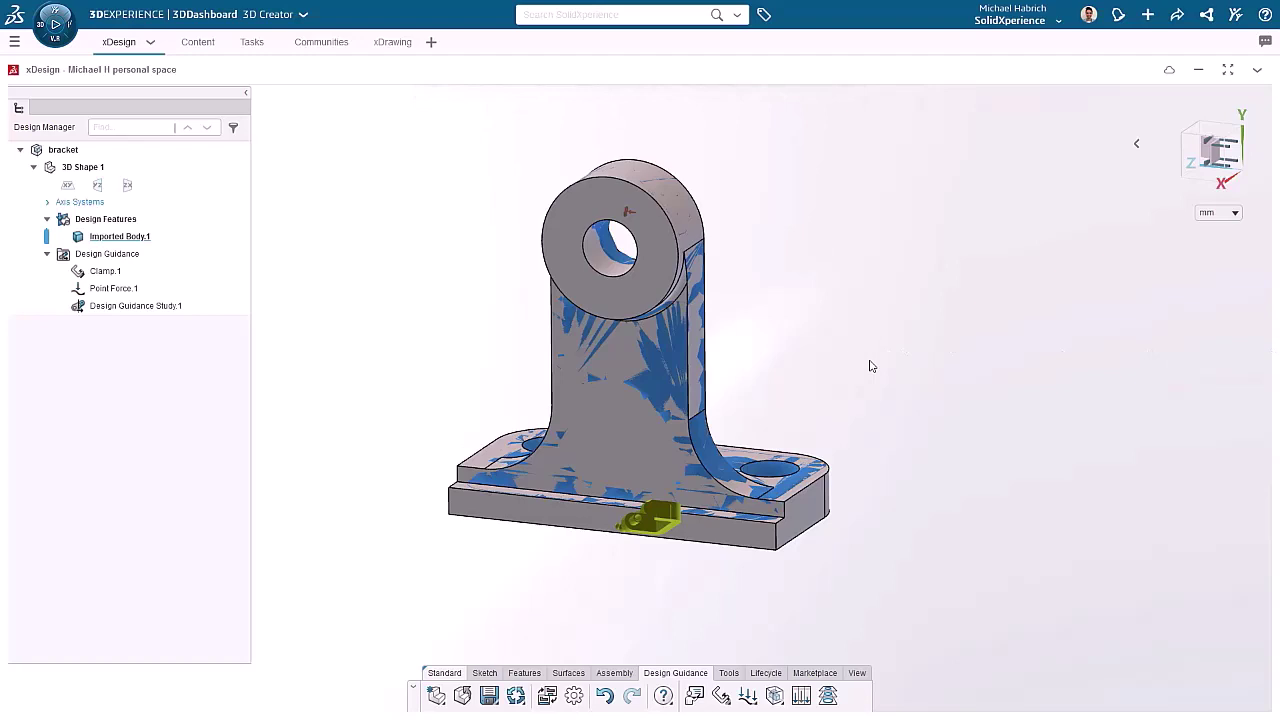
# - Add a 1350 N Human climbing stairs point force on the hole's inner face, directed along the base top
pyautogui.click(748, 695)
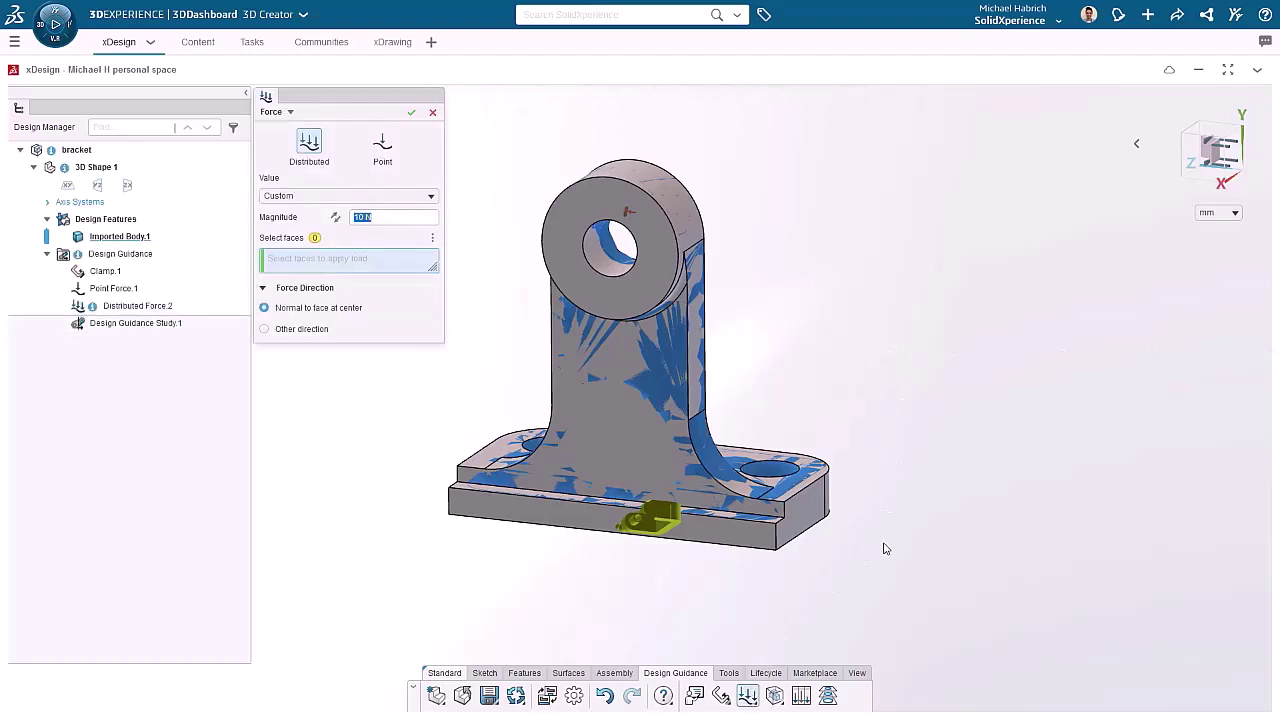
pyautogui.click(382, 145)
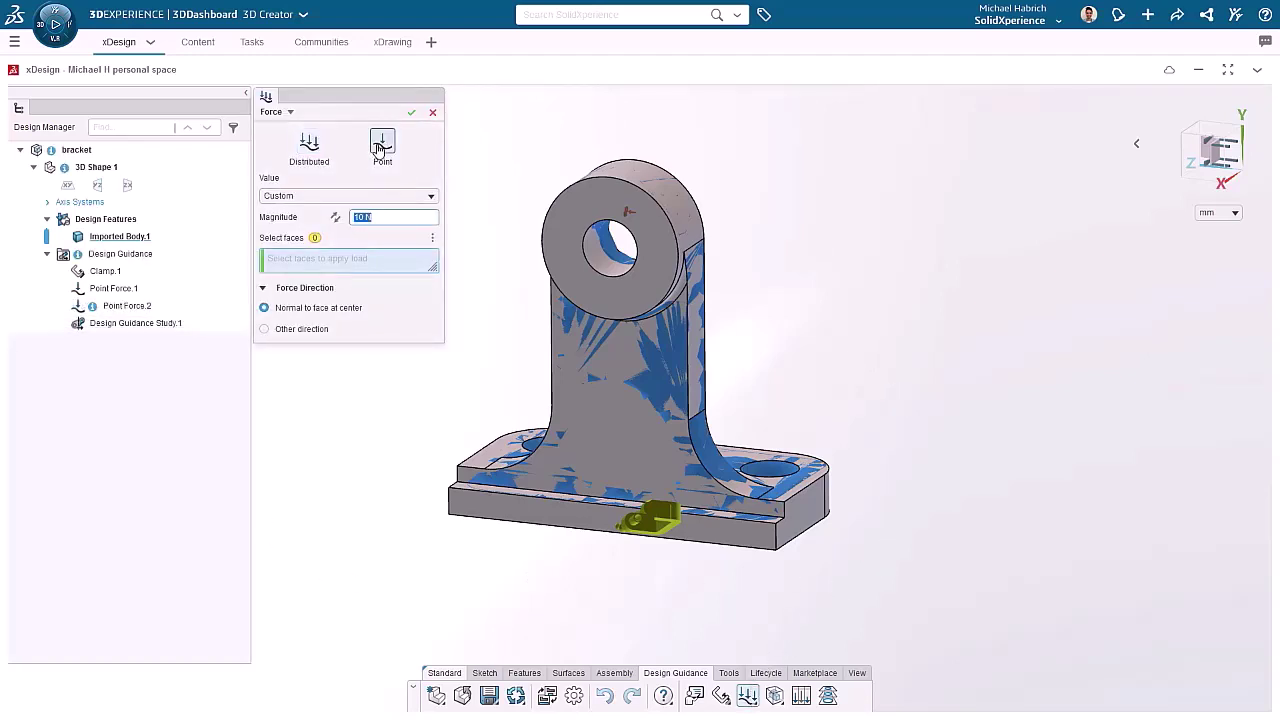
pyautogui.click(376, 197)
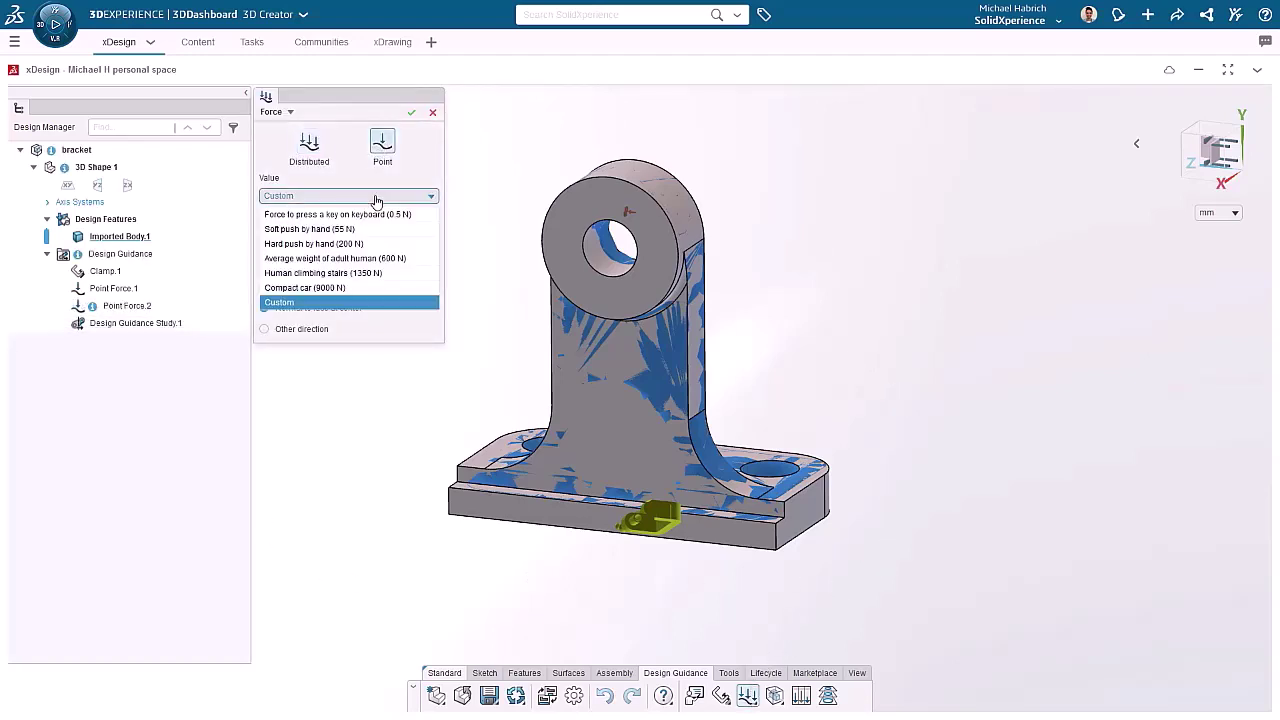
pyautogui.click(372, 273)
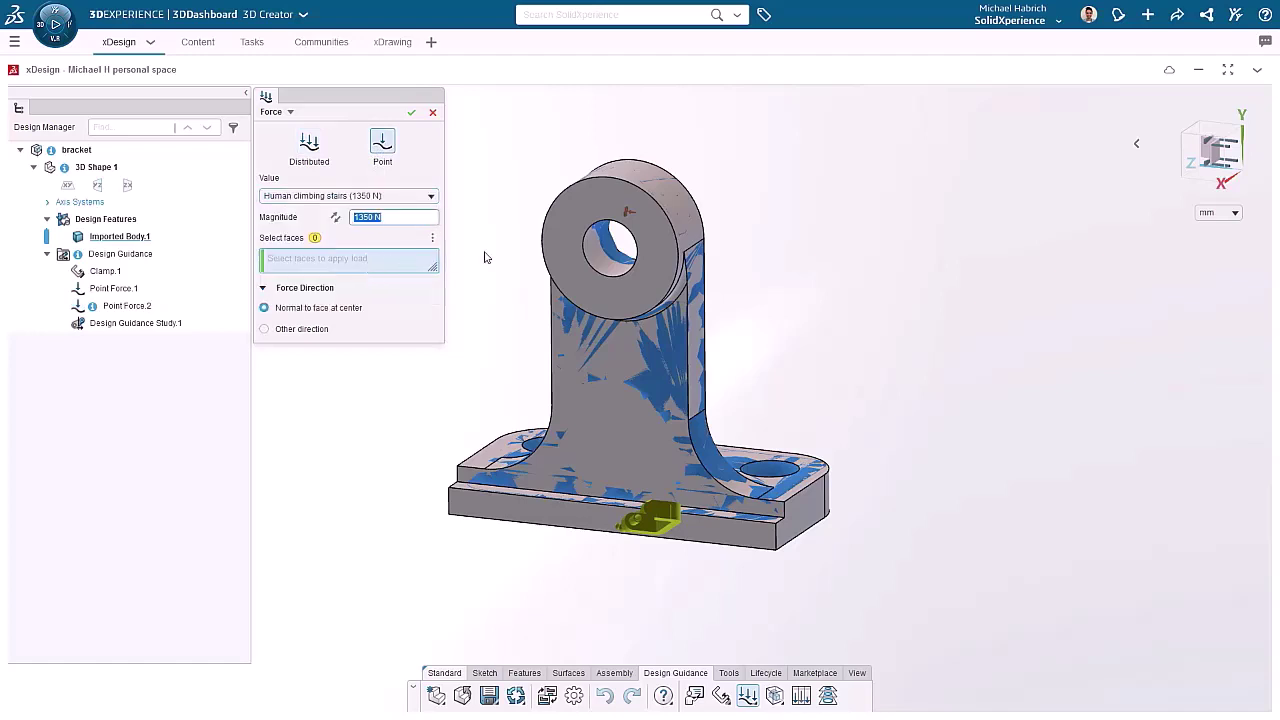
pyautogui.click(594, 259)
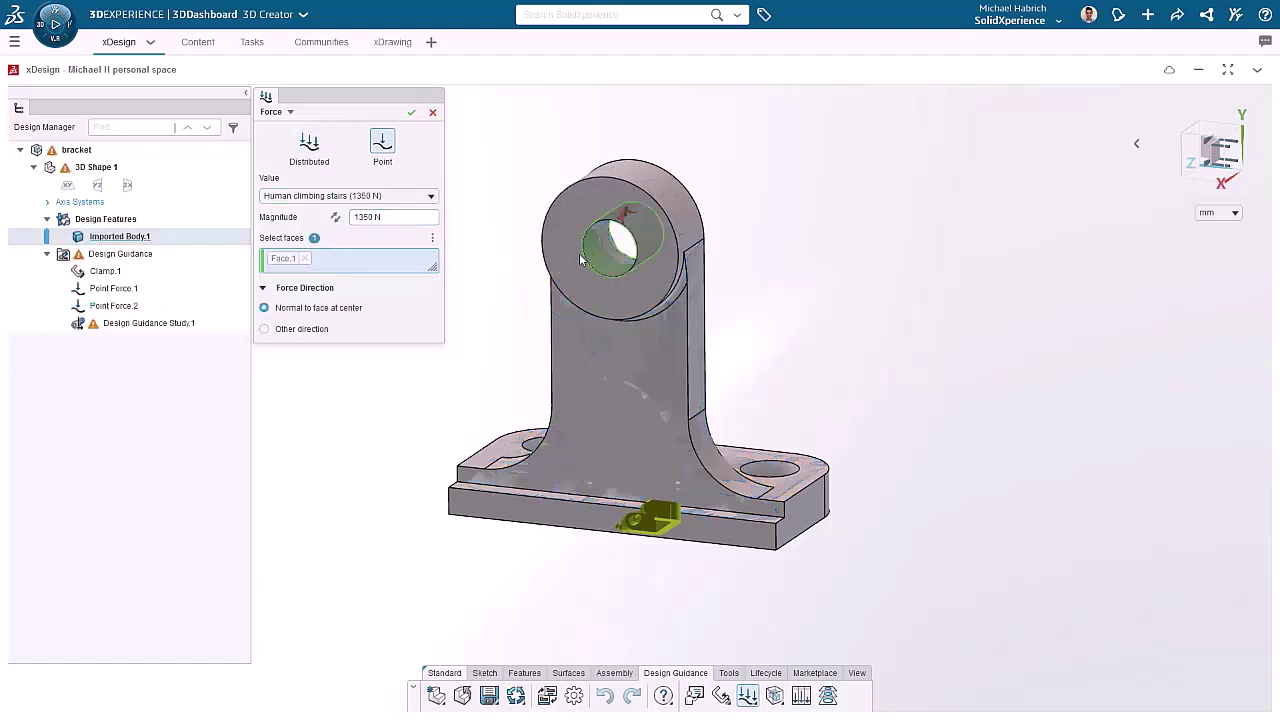
pyautogui.click(320, 329)
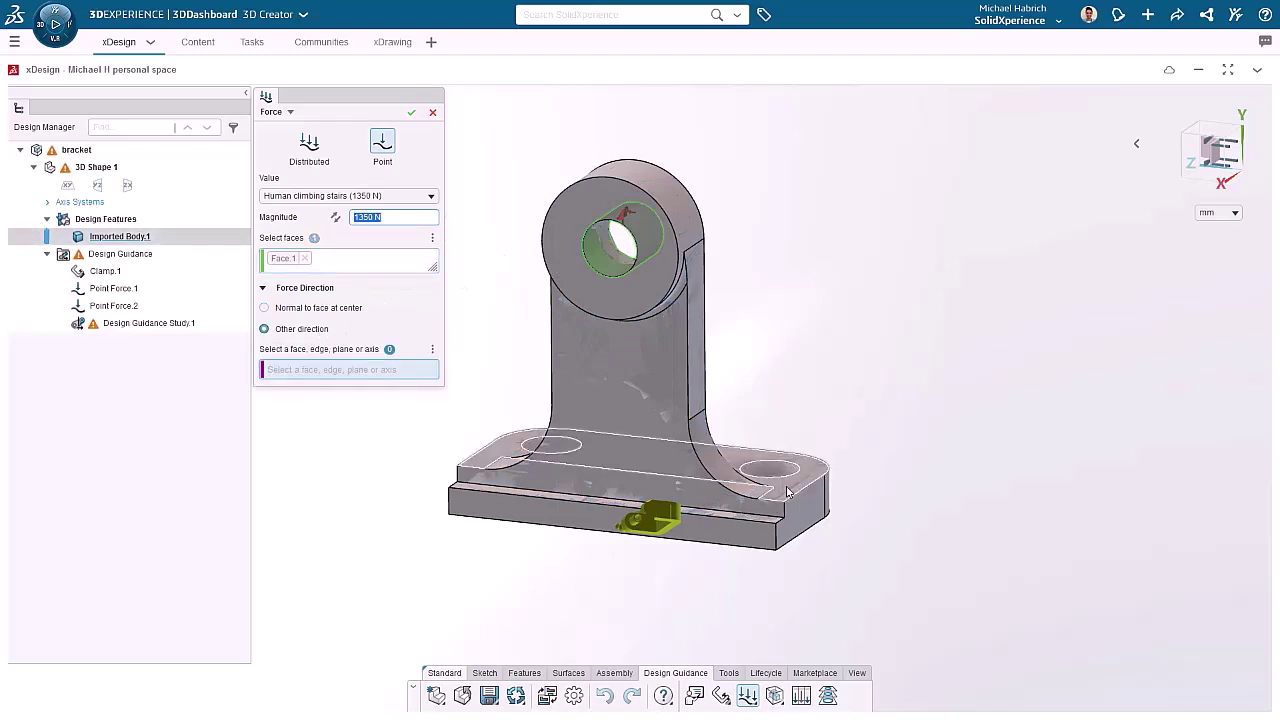
pyautogui.click(640, 470)
pyautogui.scroll(-4, 608, 204)
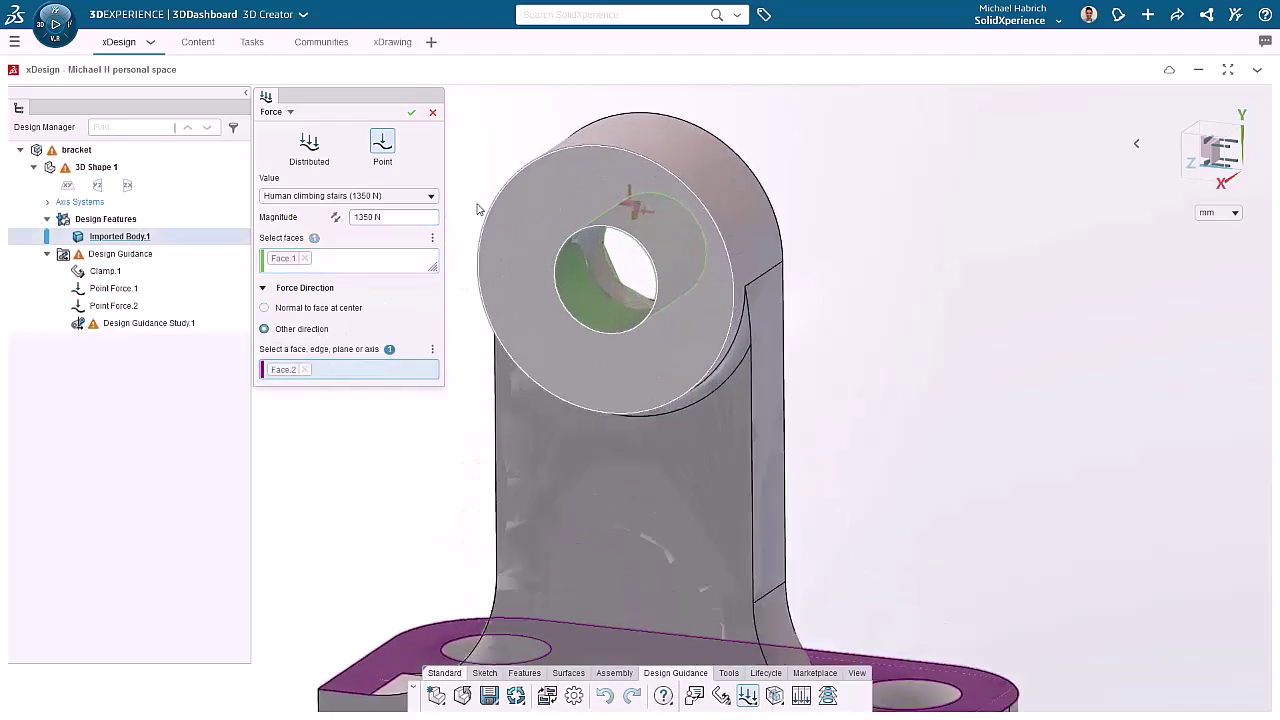
pyautogui.click(411, 112)
pyautogui.scroll(4, 420, 486)
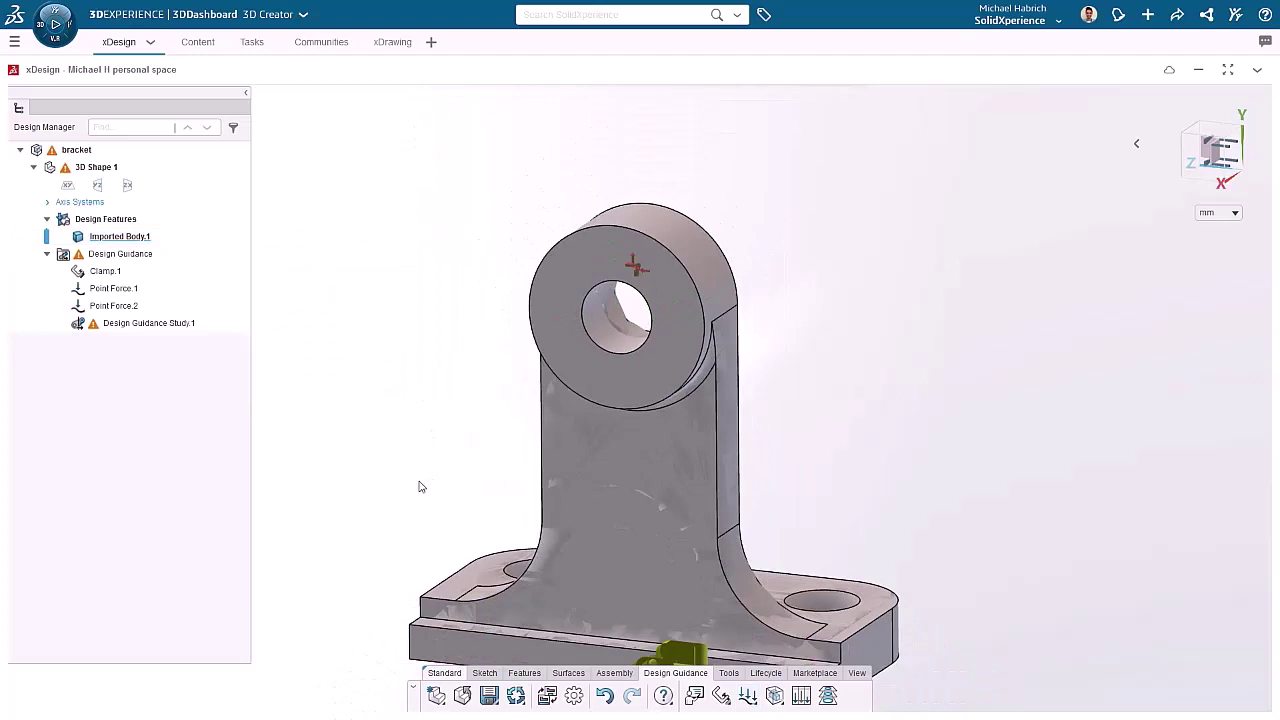
# - Assign Load.1 to Load Case.1 and Load.2 to a new Load Case.2, then select the study
pyautogui.click(801, 695)
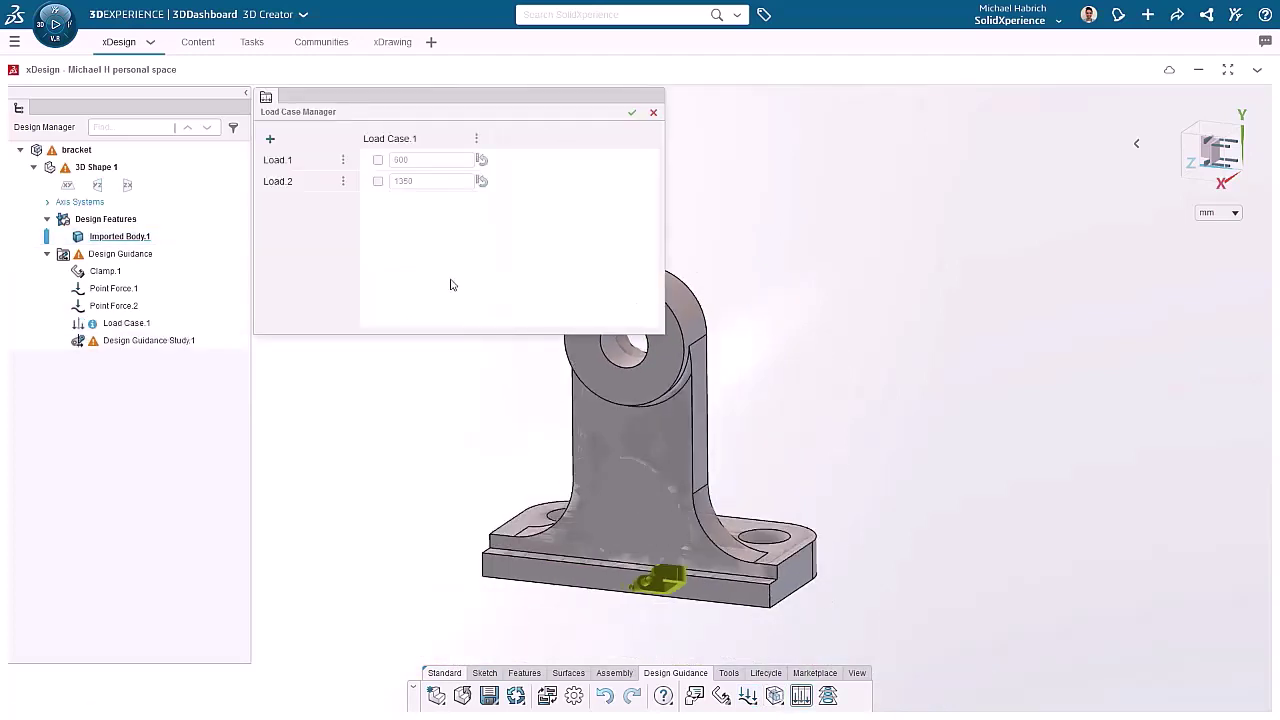
pyautogui.click(378, 161)
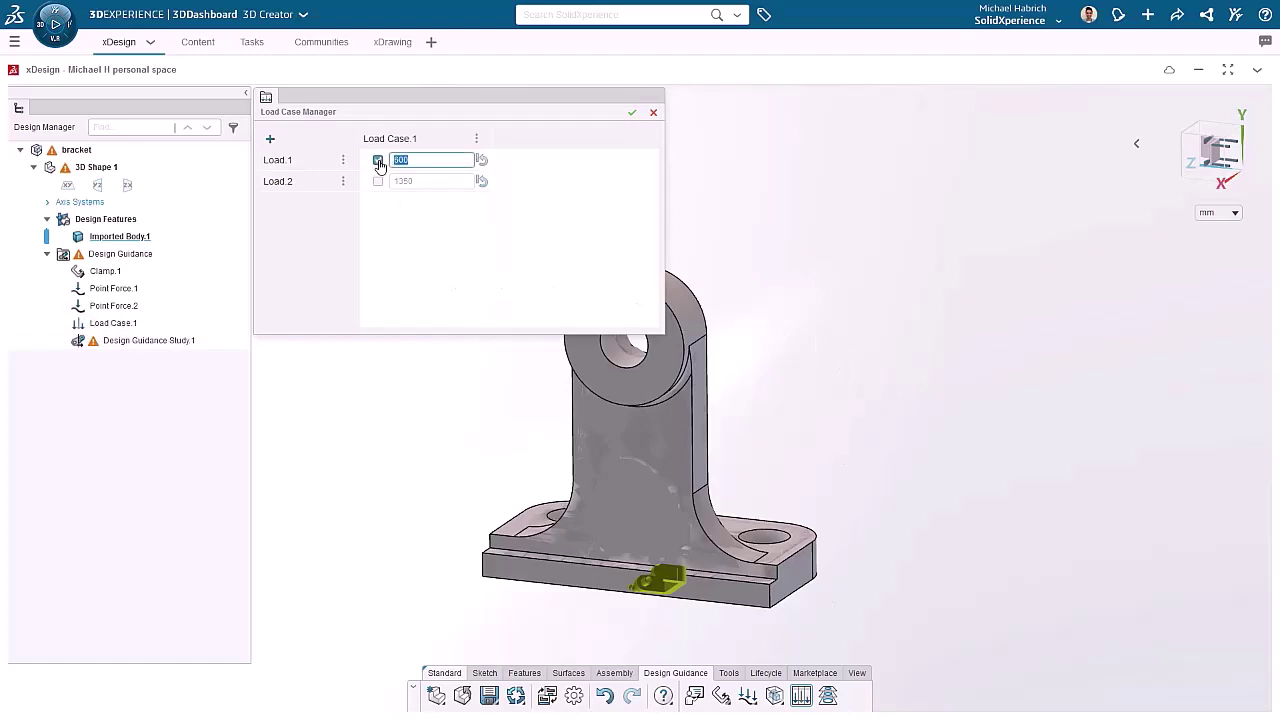
pyautogui.click(270, 141)
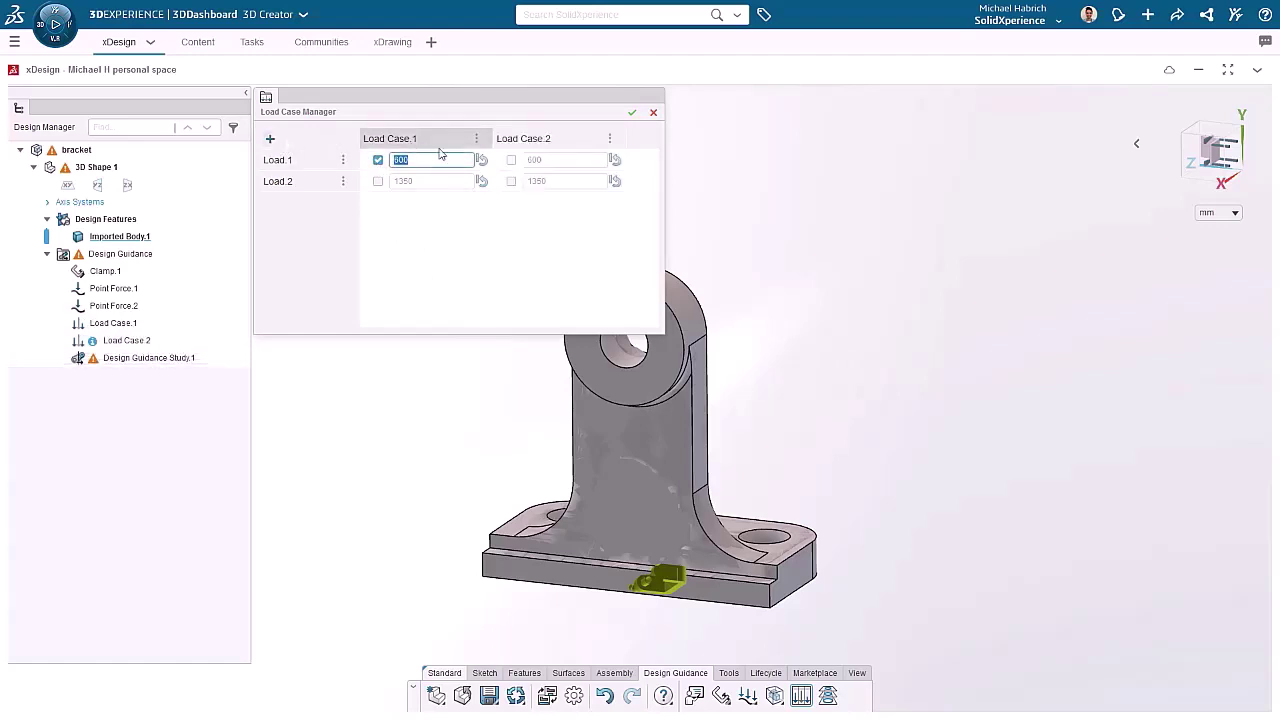
pyautogui.click(511, 181)
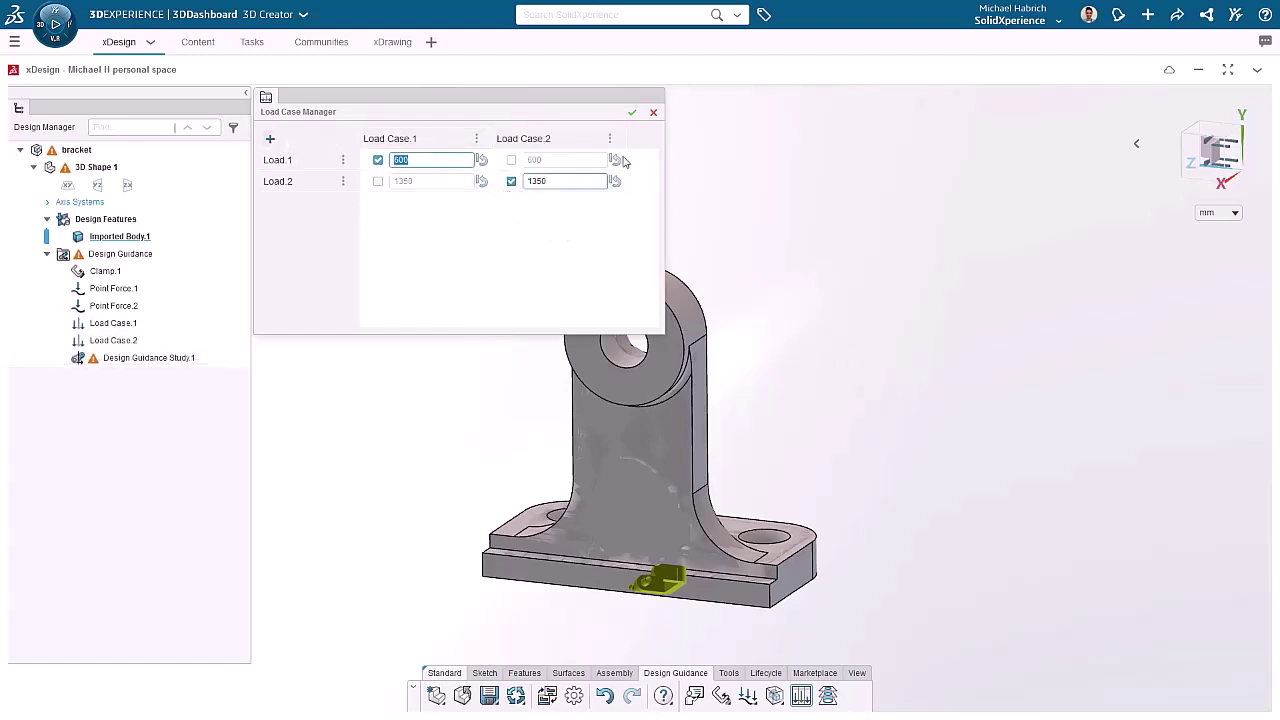
pyautogui.click(632, 113)
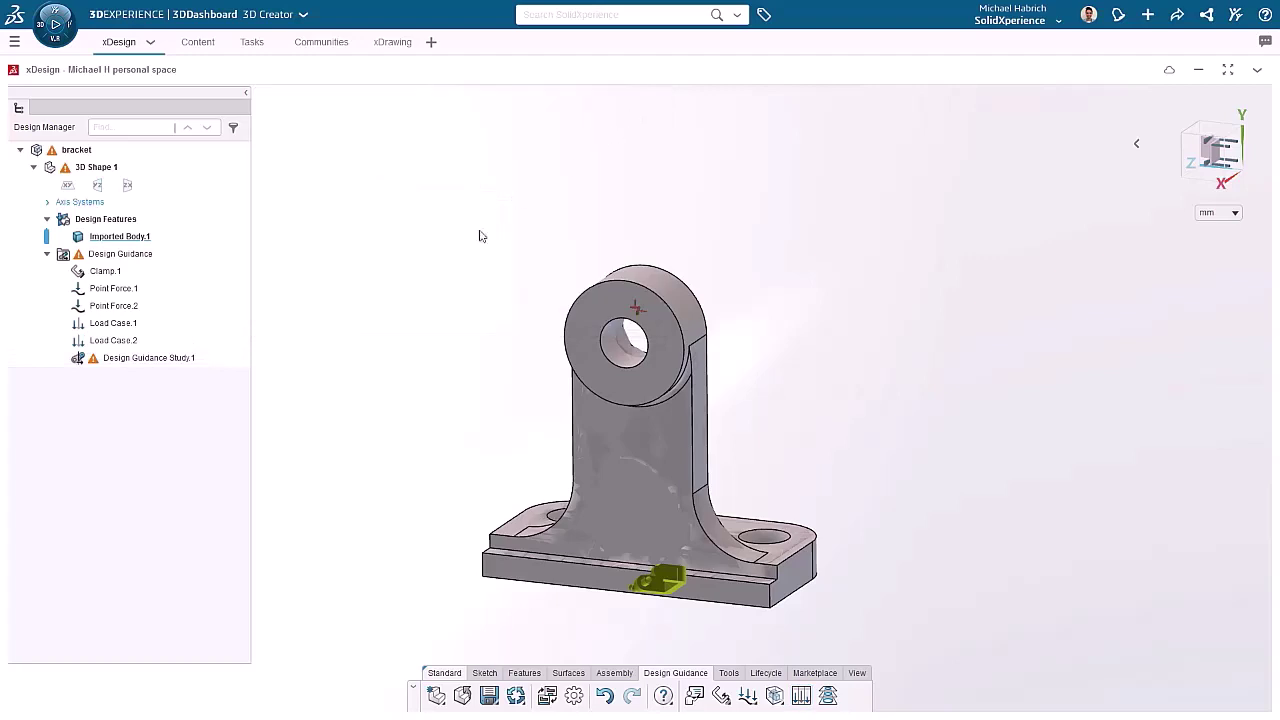
pyautogui.click(183, 360)
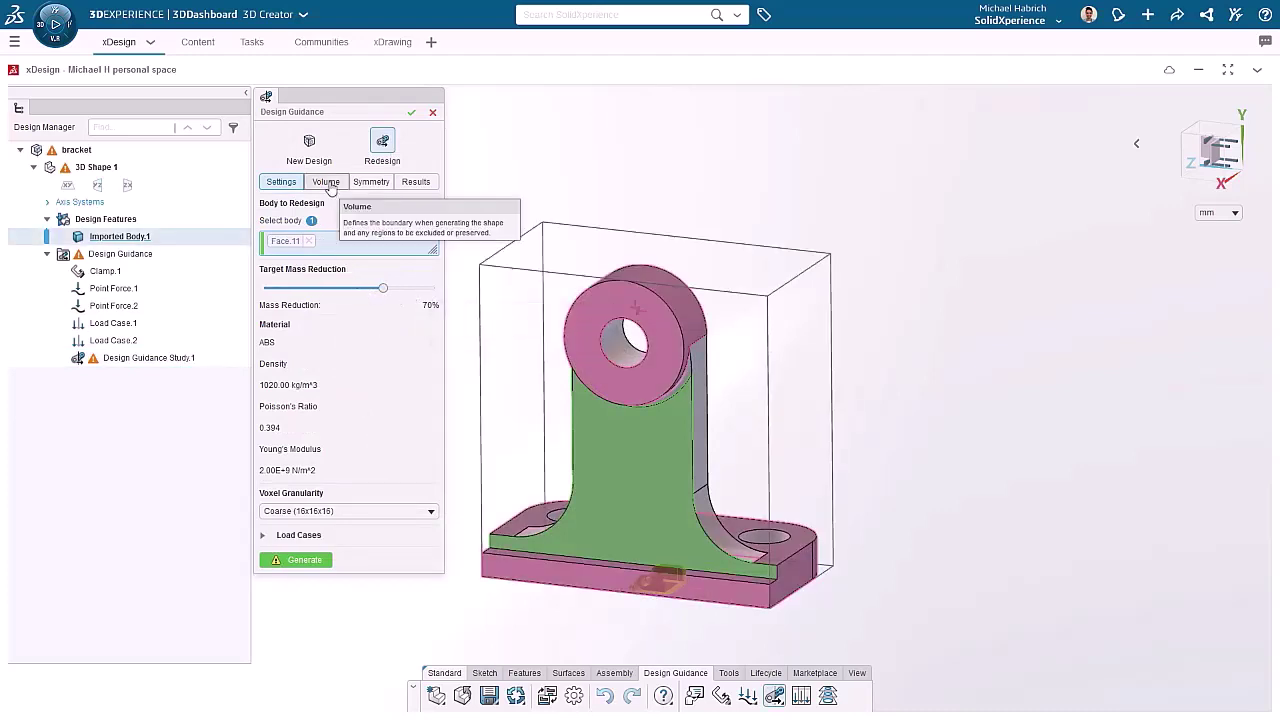
# - Generate the redesign using only Load Case.1, then return to the study settings
pyautogui.click(266, 536)
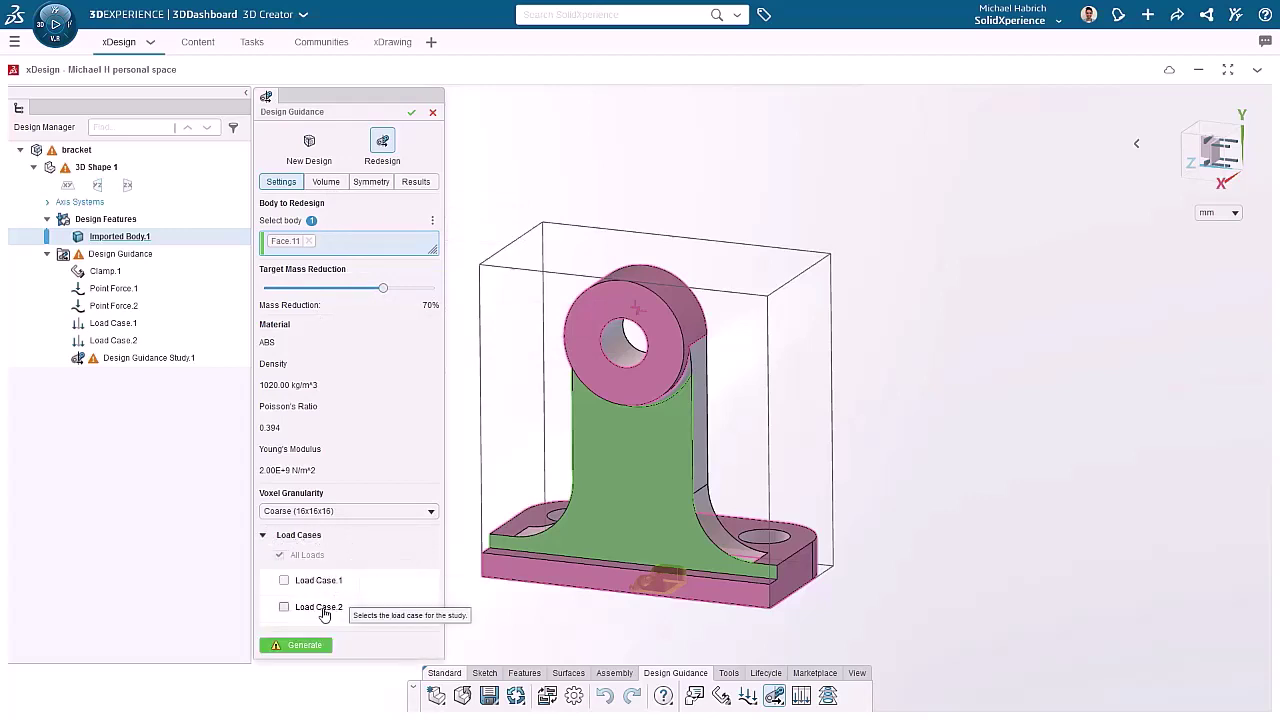
pyautogui.click(305, 584)
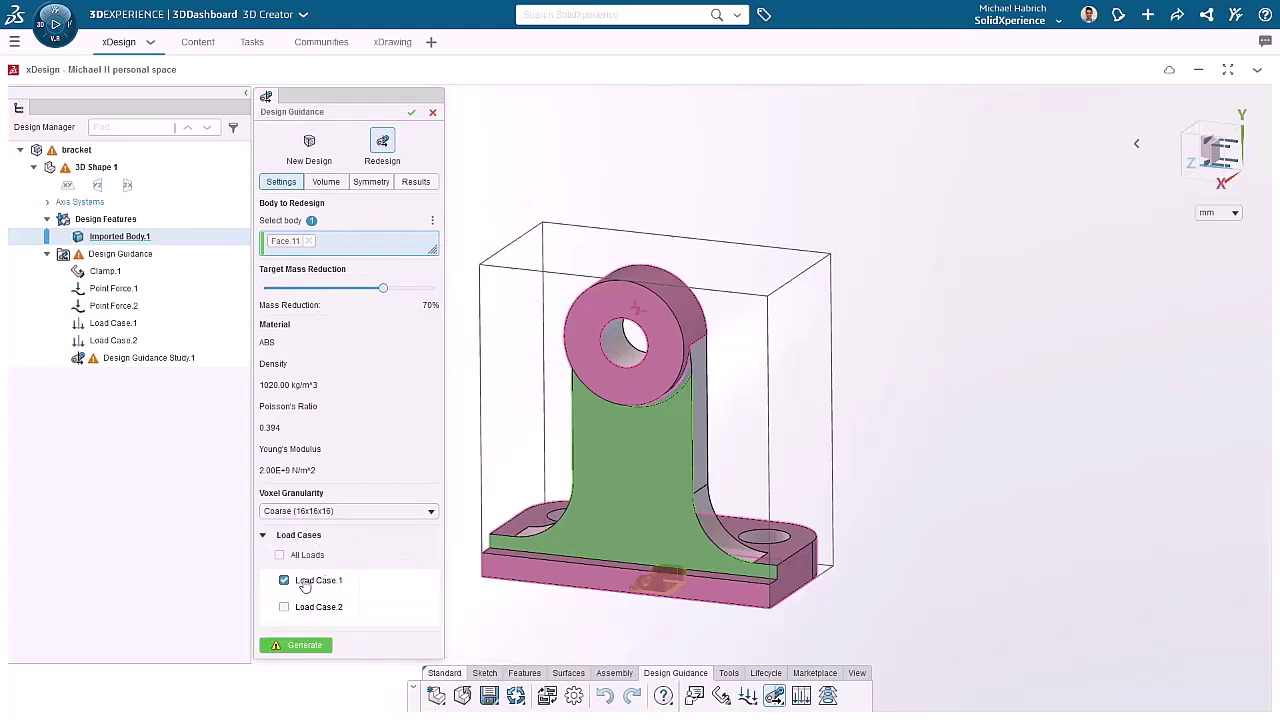
pyautogui.click(310, 645)
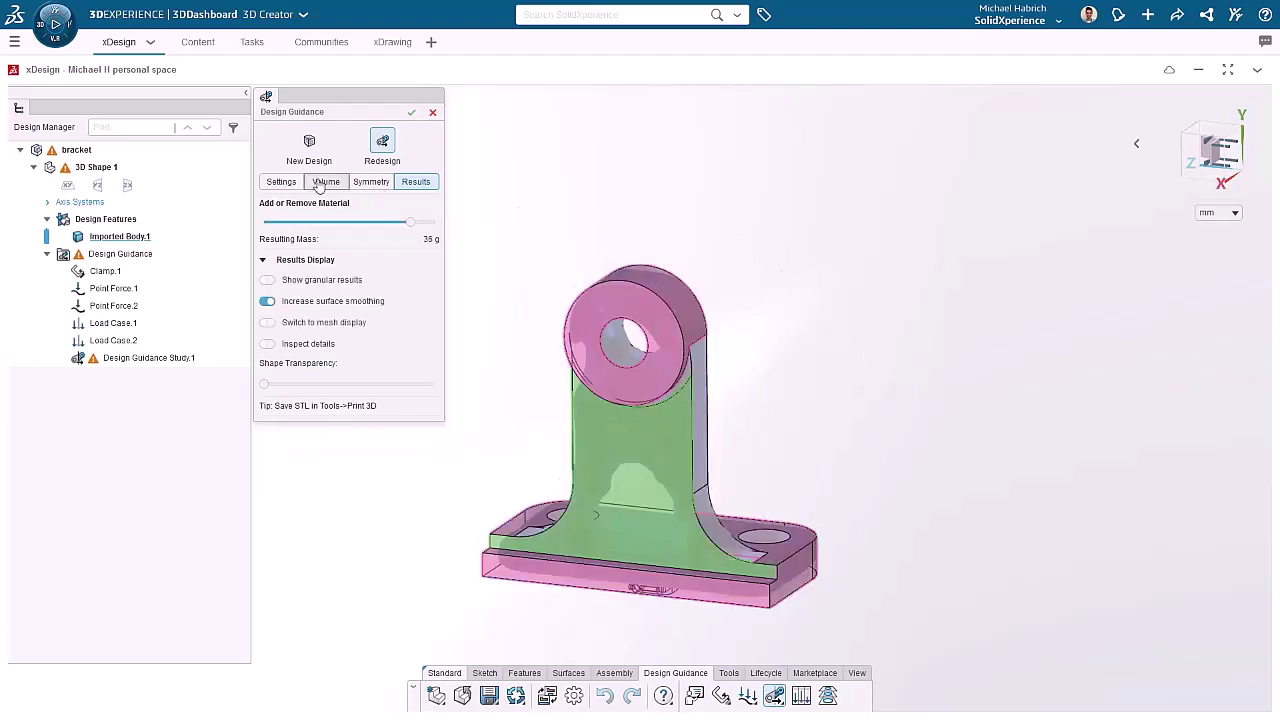
pyautogui.click(281, 182)
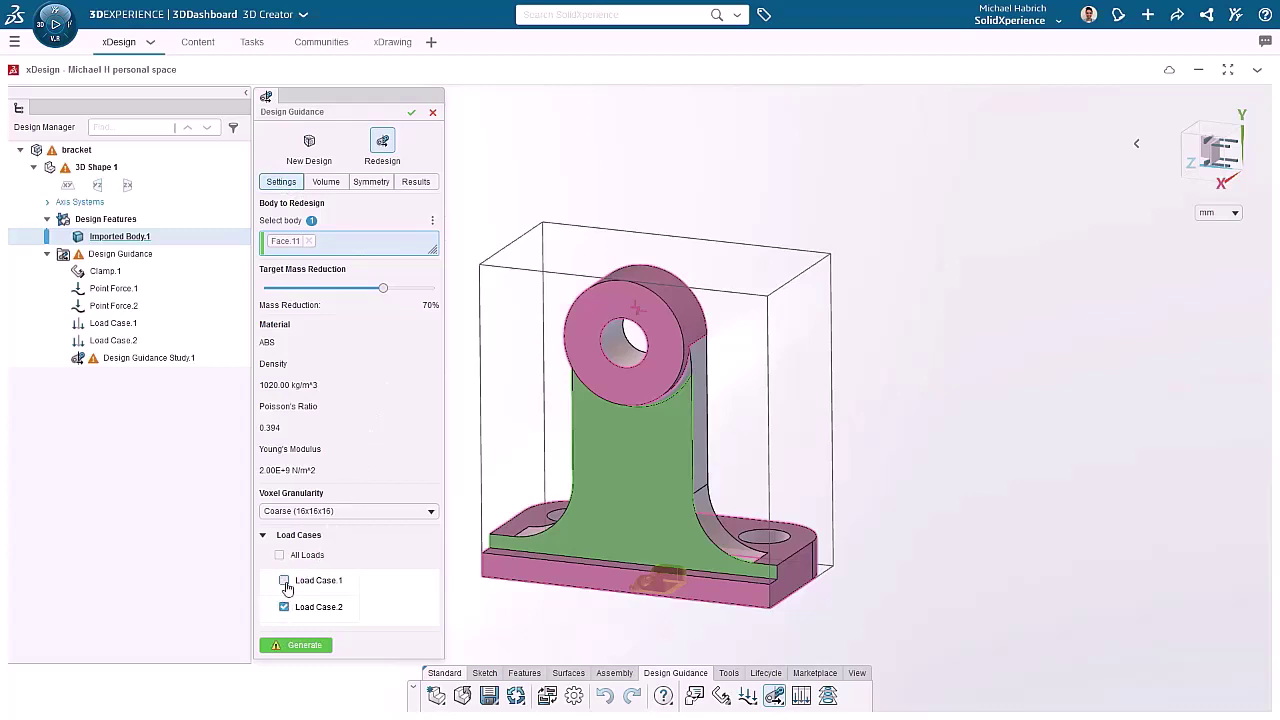
# - Generate the redesign with Load Case.2 selected
pyautogui.click(304, 645)
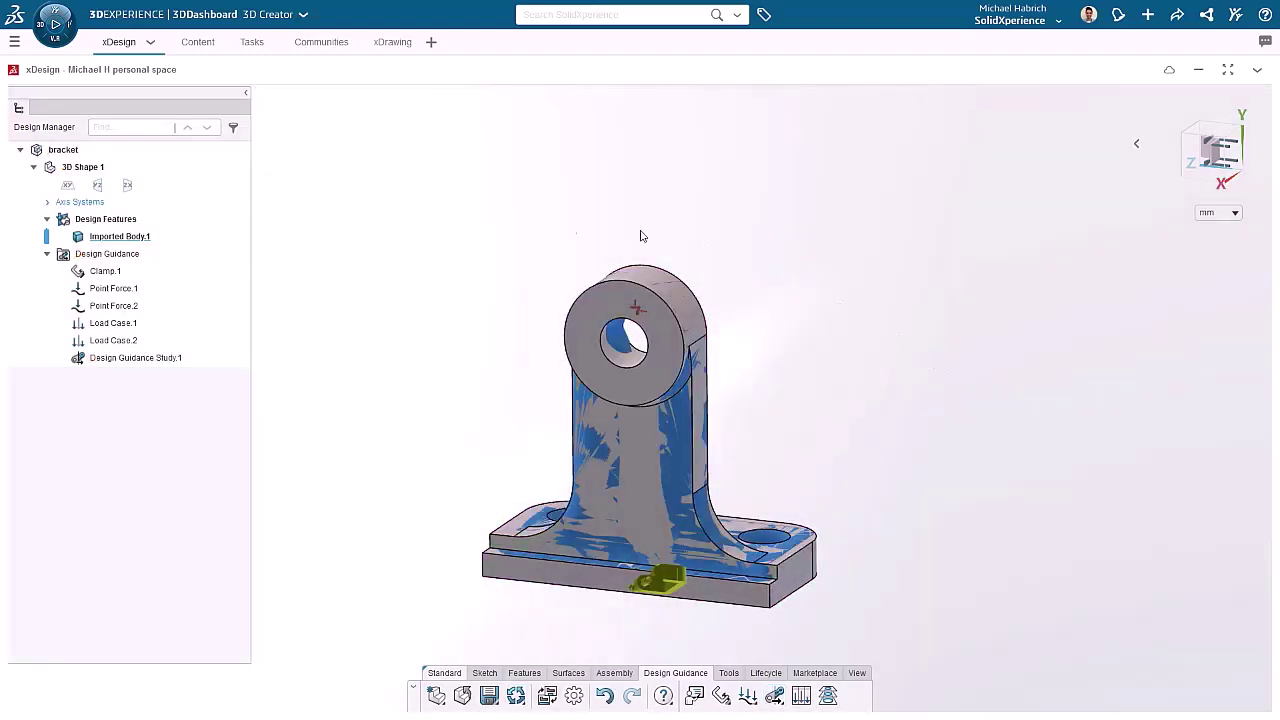
# - Change Load.2 in Load Case.2 from 1350 to 800 and reselect the Design Guidance study
pyautogui.click(160, 238)
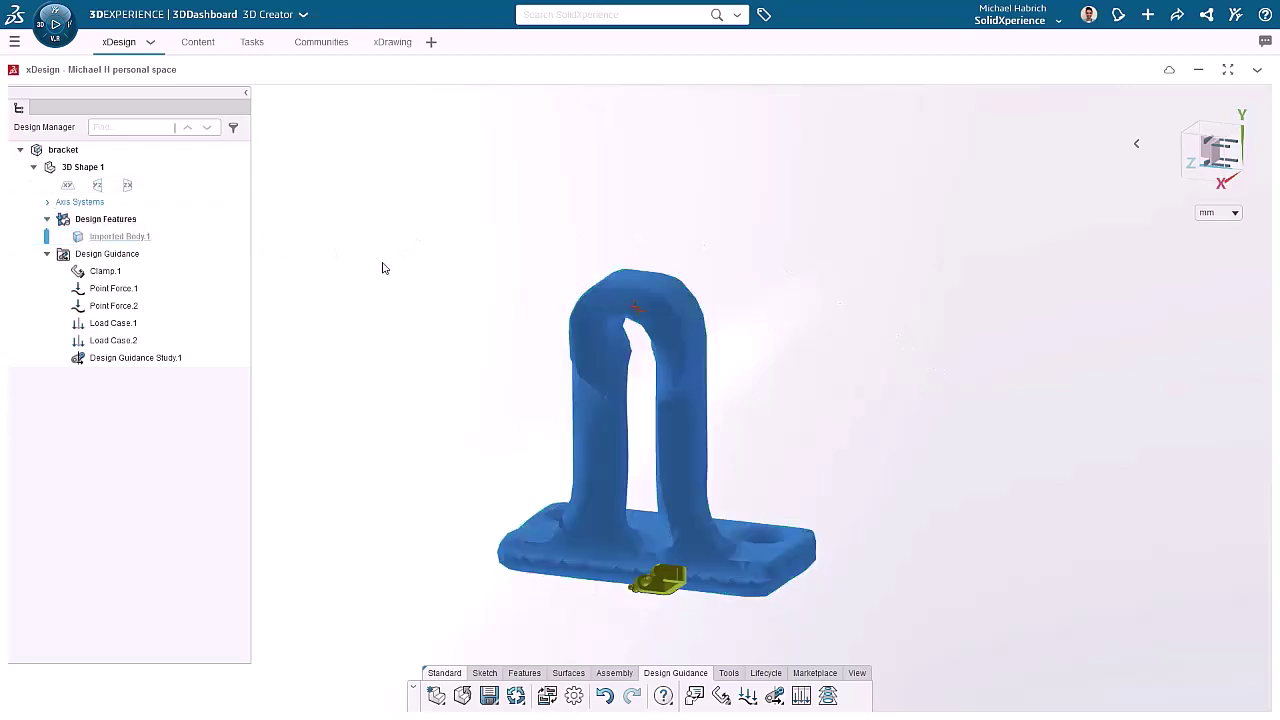
pyautogui.click(120, 341)
pyautogui.click(155, 290)
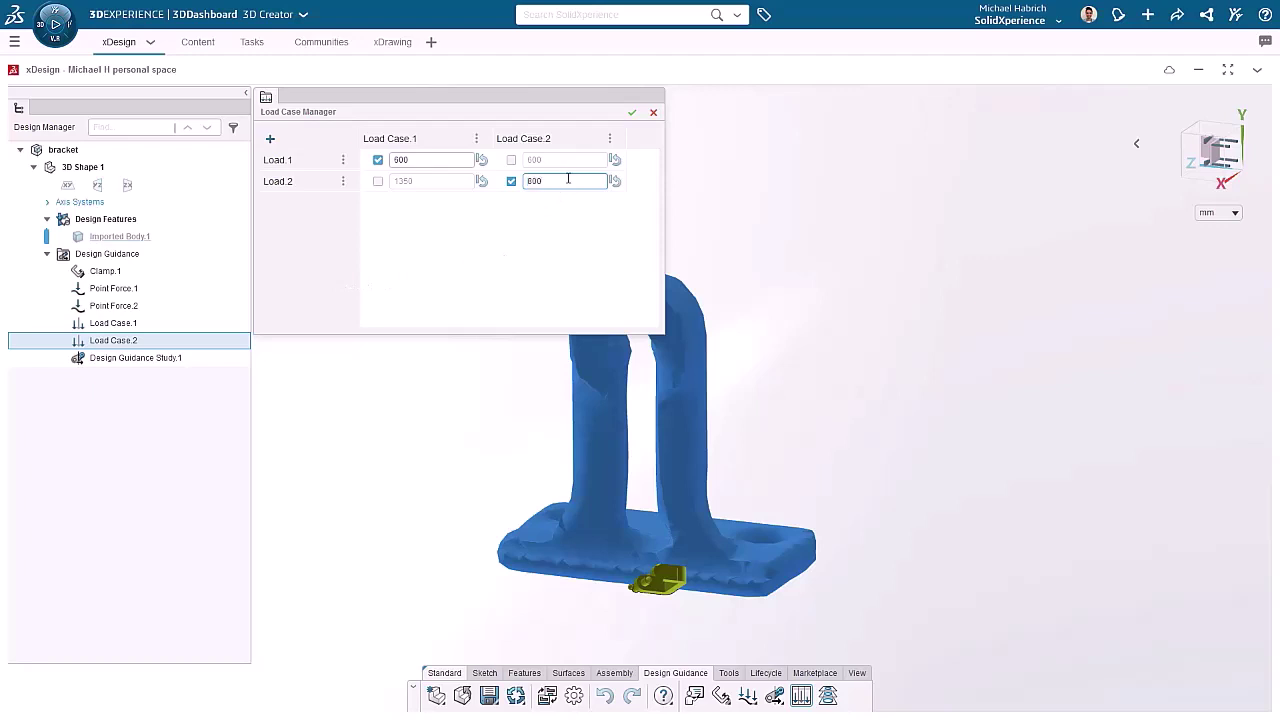
pyautogui.click(631, 112)
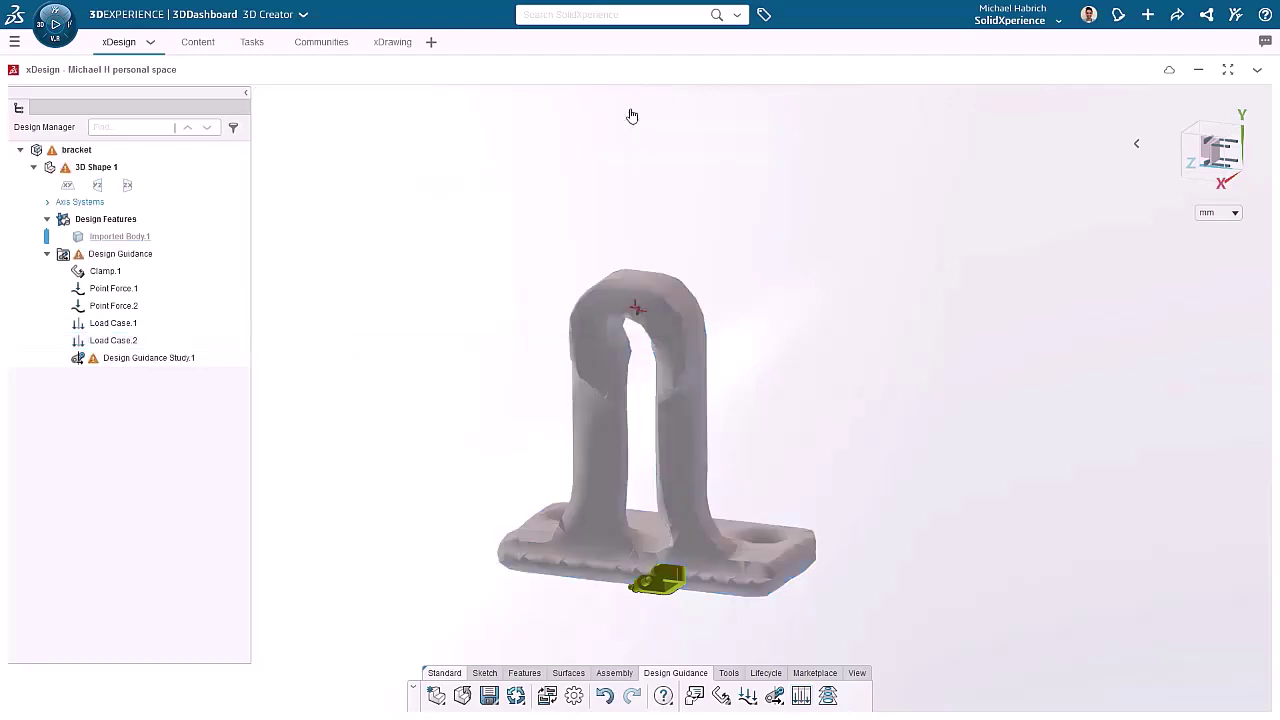
pyautogui.click(158, 360)
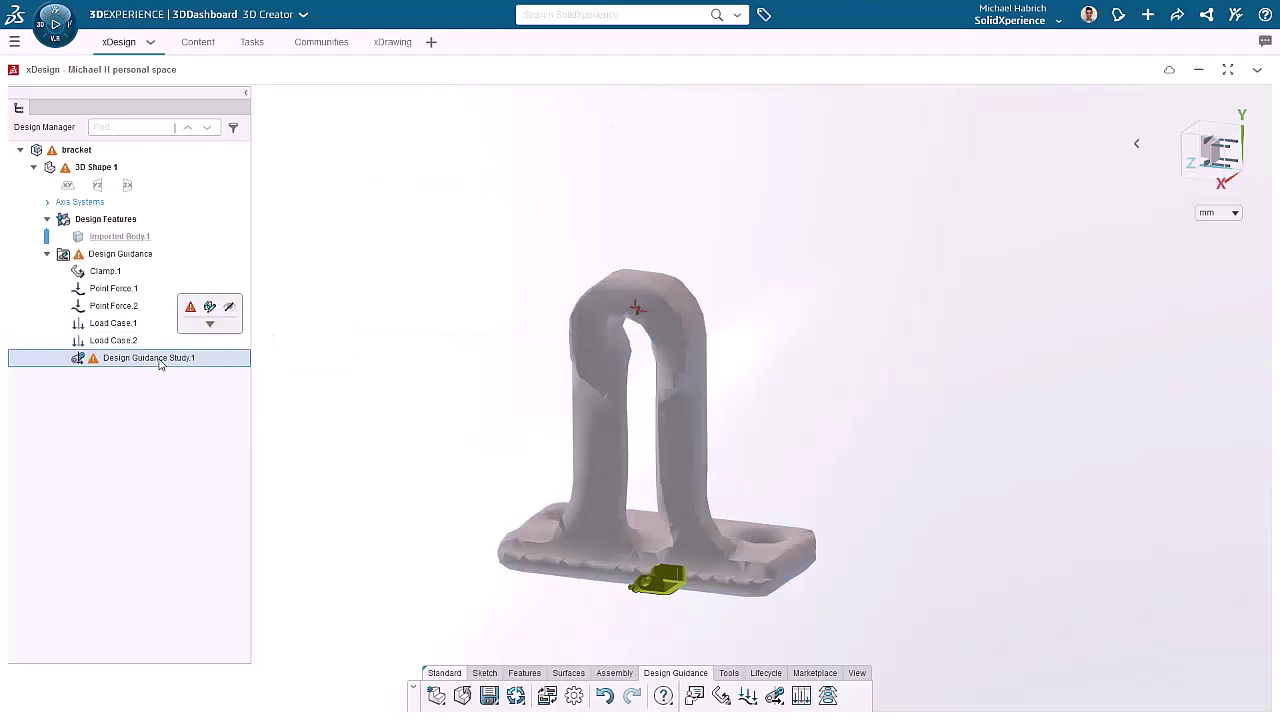
# - Regenerate the study and inspect a slice raised through the arm of the 35 g result
pyautogui.click(209, 310)
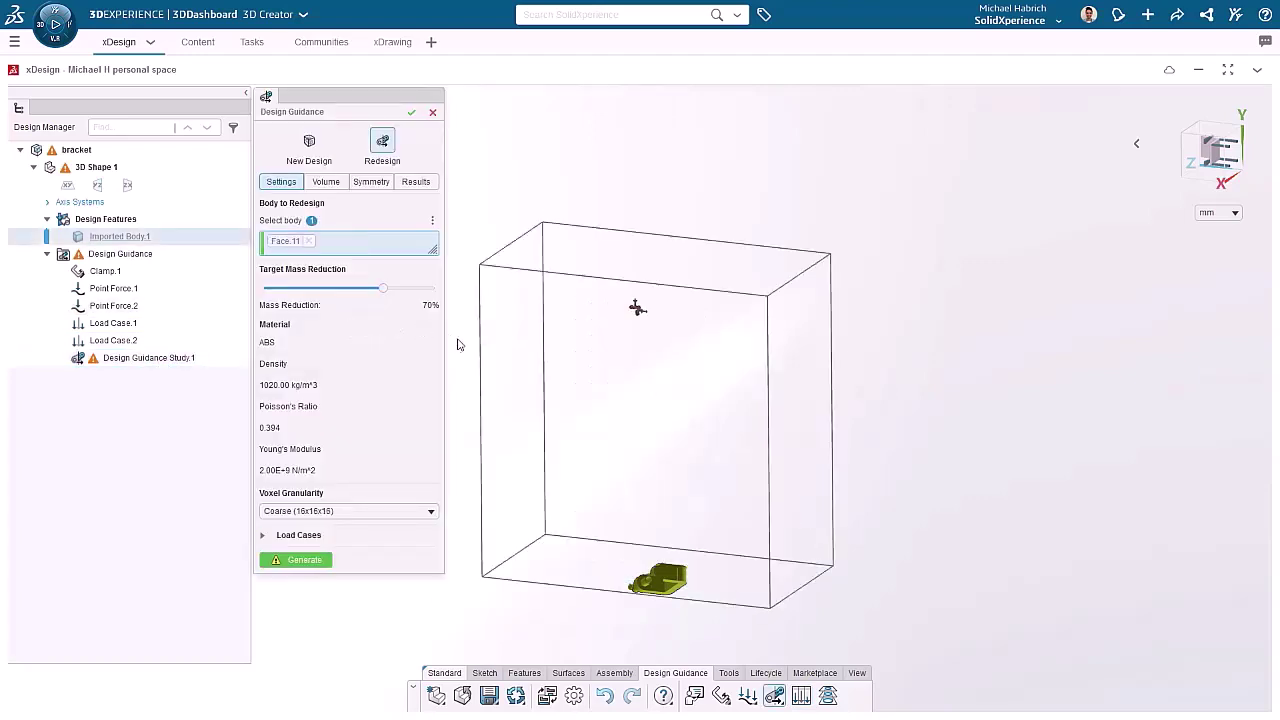
pyautogui.click(327, 566)
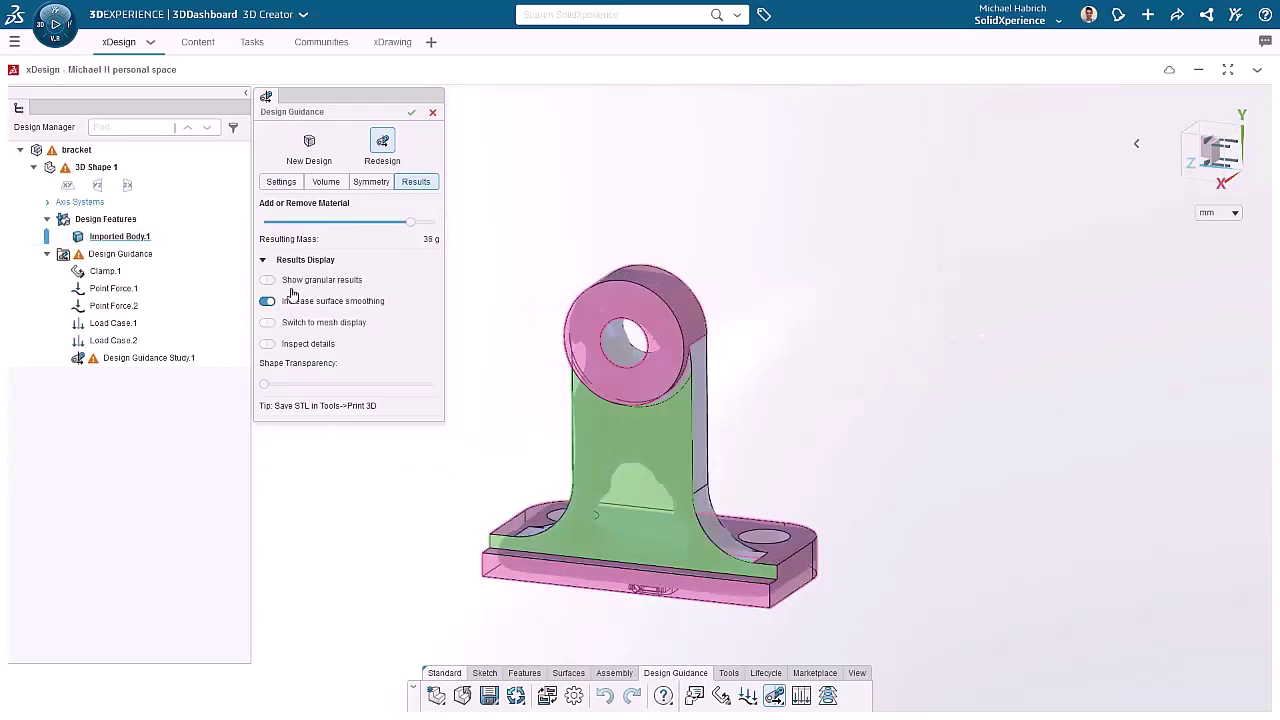
pyautogui.click(267, 344)
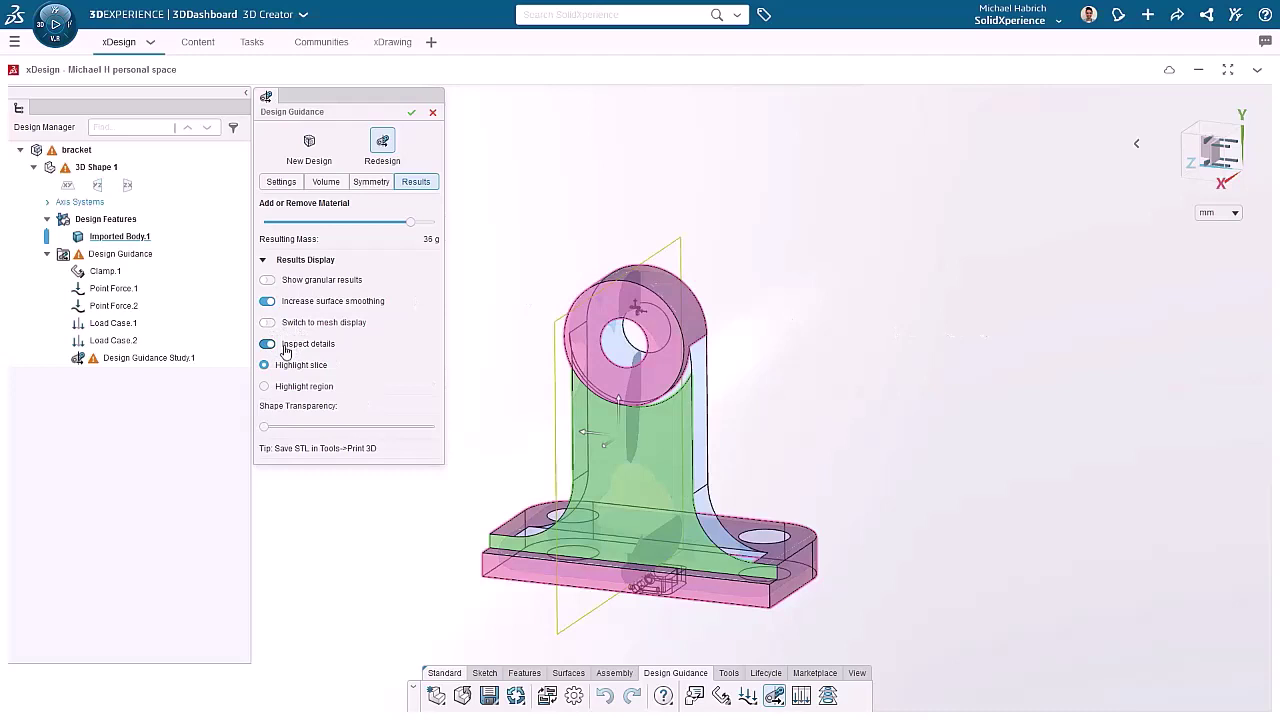
pyautogui.moveTo(620, 418)
pyautogui.mouseDown()
pyautogui.moveTo(626, 327)
pyautogui.moveTo(626, 530)
pyautogui.moveTo(623, 437)
pyautogui.mouseUp()
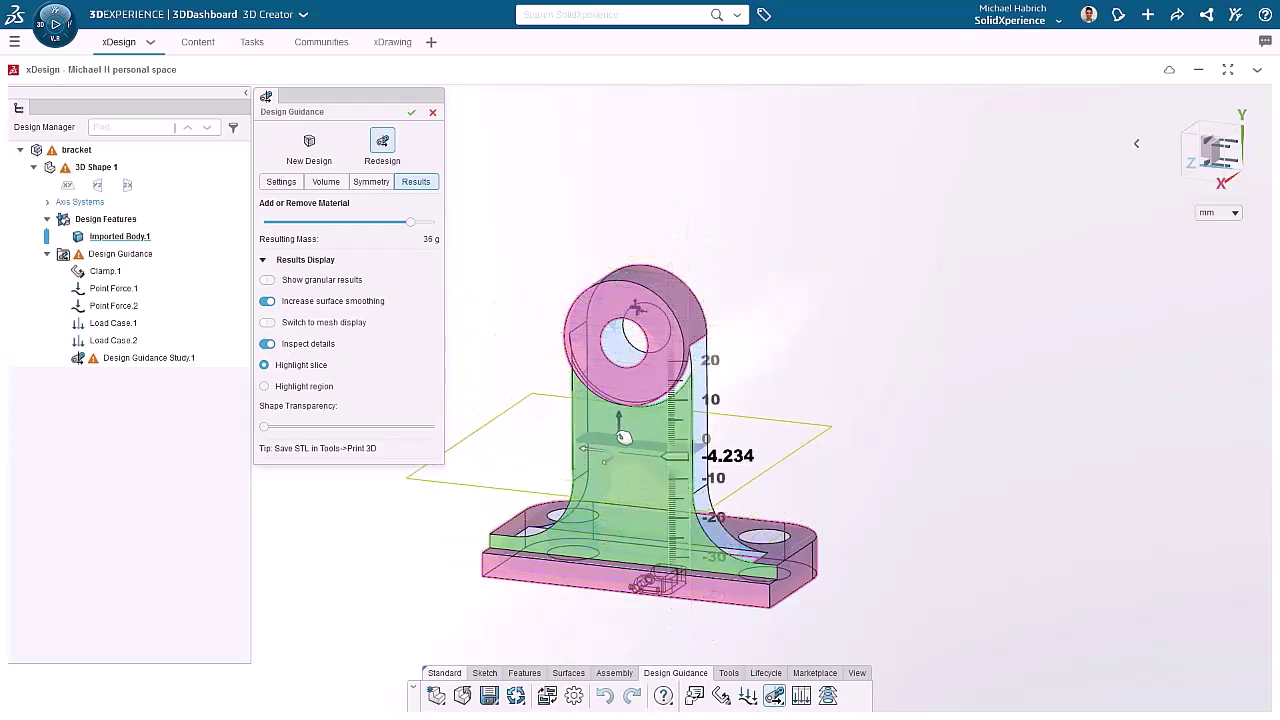
# - Accept the Design Guidance result and hide Imported Body.1
pyautogui.click(411, 113)
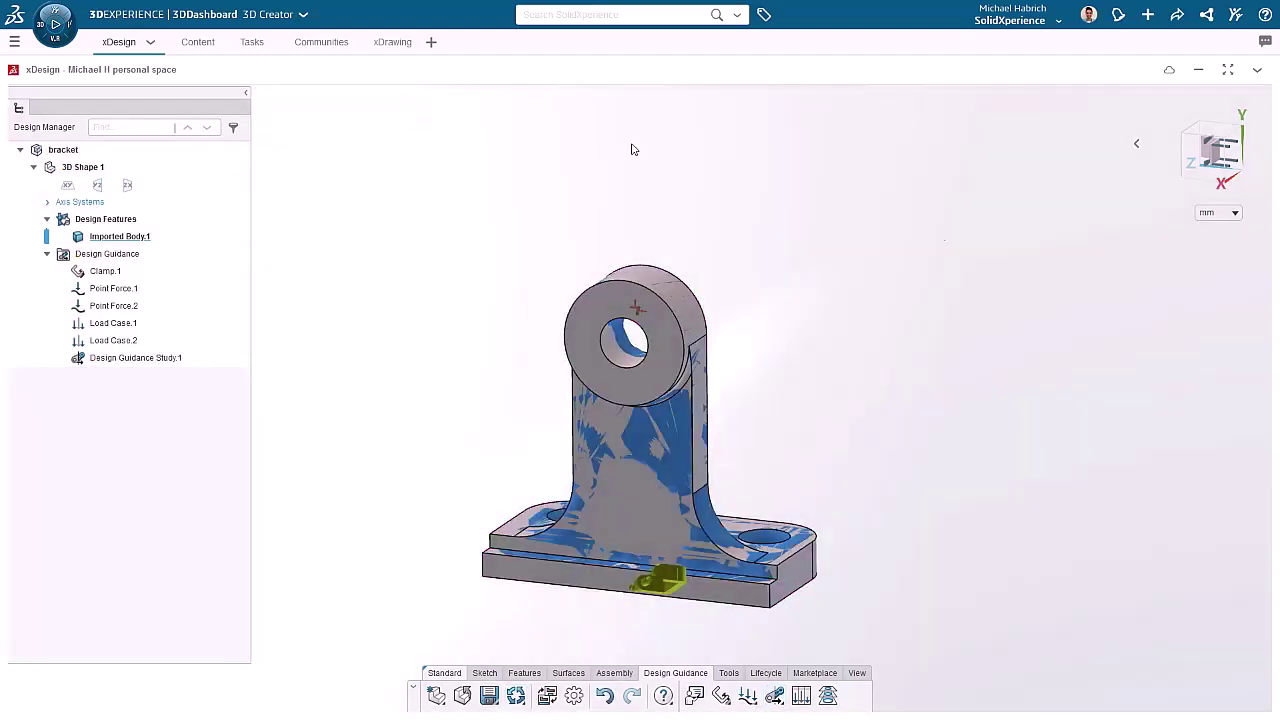
pyautogui.moveTo(960, 470); pyautogui.dragTo(1009, 476, button='middle')
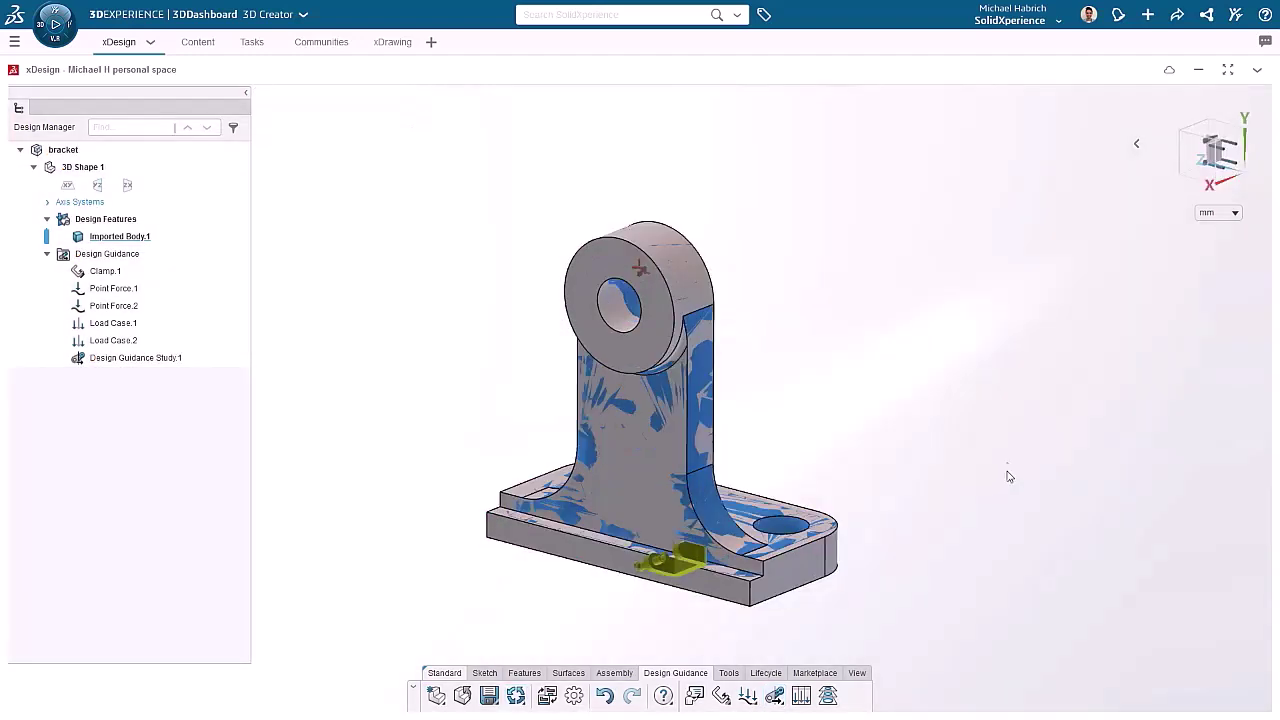
pyautogui.click(128, 236)
pyautogui.click(182, 189)
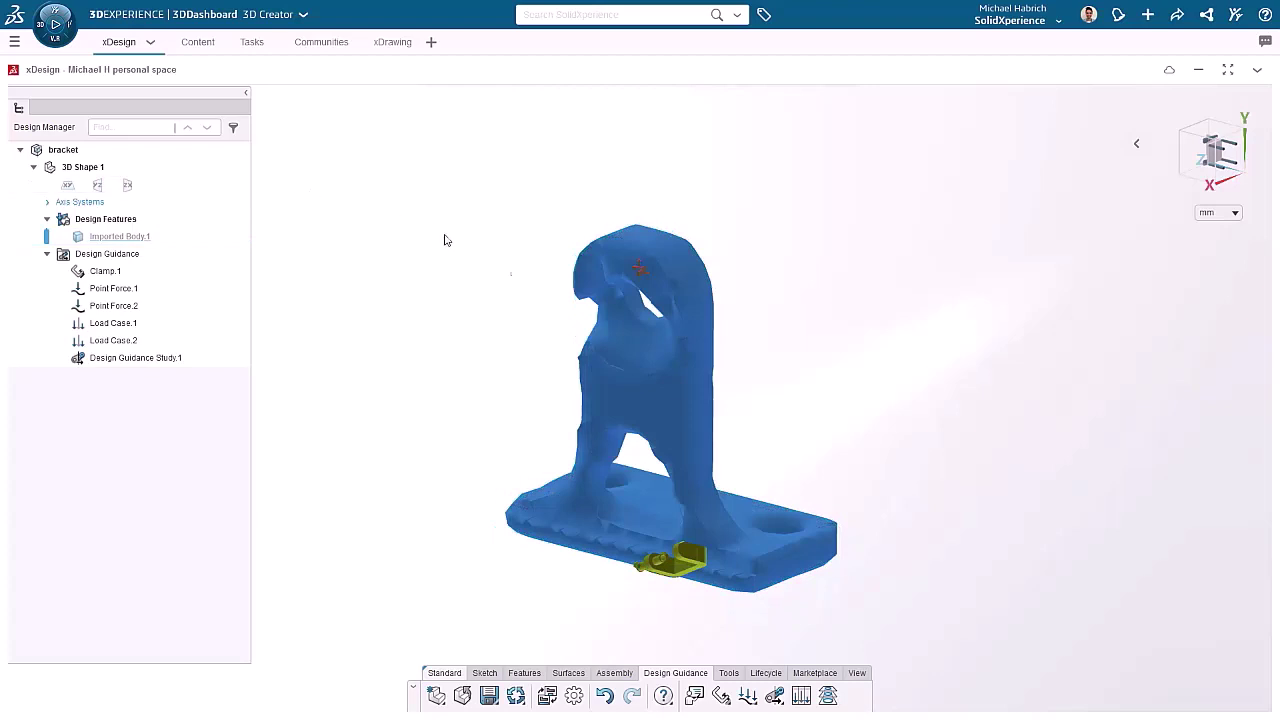
# - Start Create Profiles with Rectangle shape and six section planes, viewed face-on
pyautogui.click(829, 696)
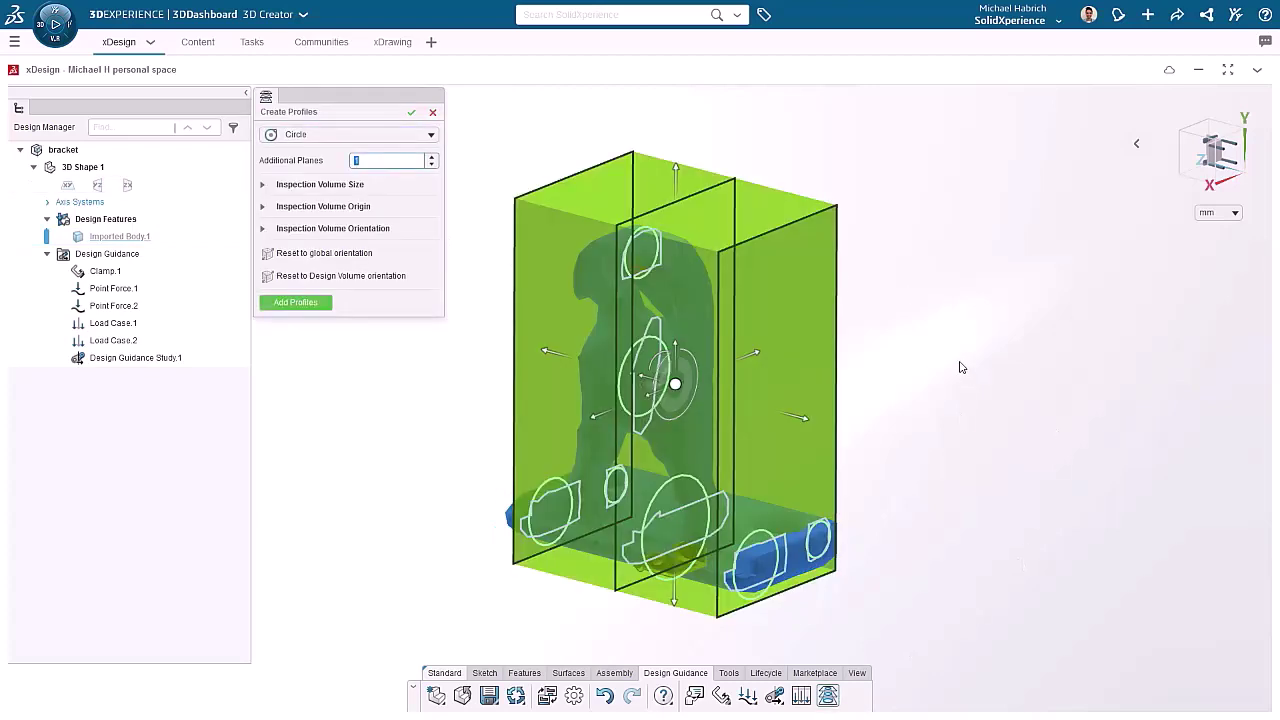
pyautogui.click(1193, 155)
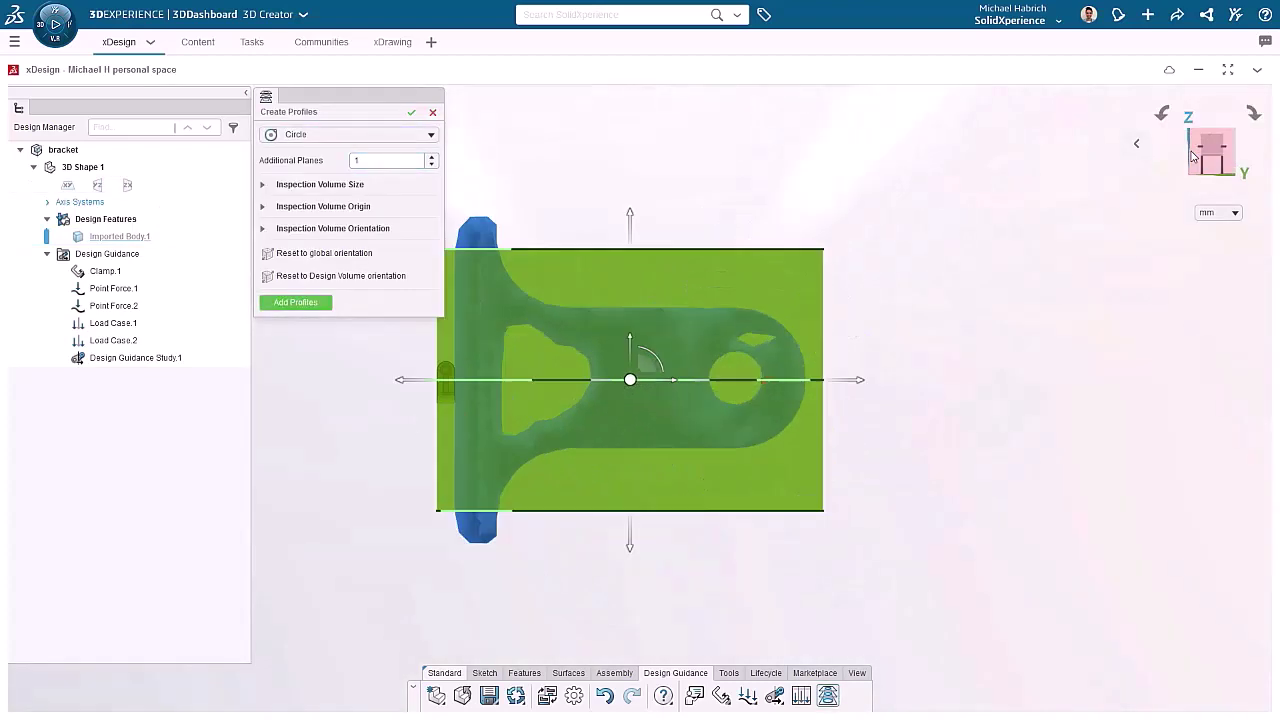
pyautogui.click(425, 134)
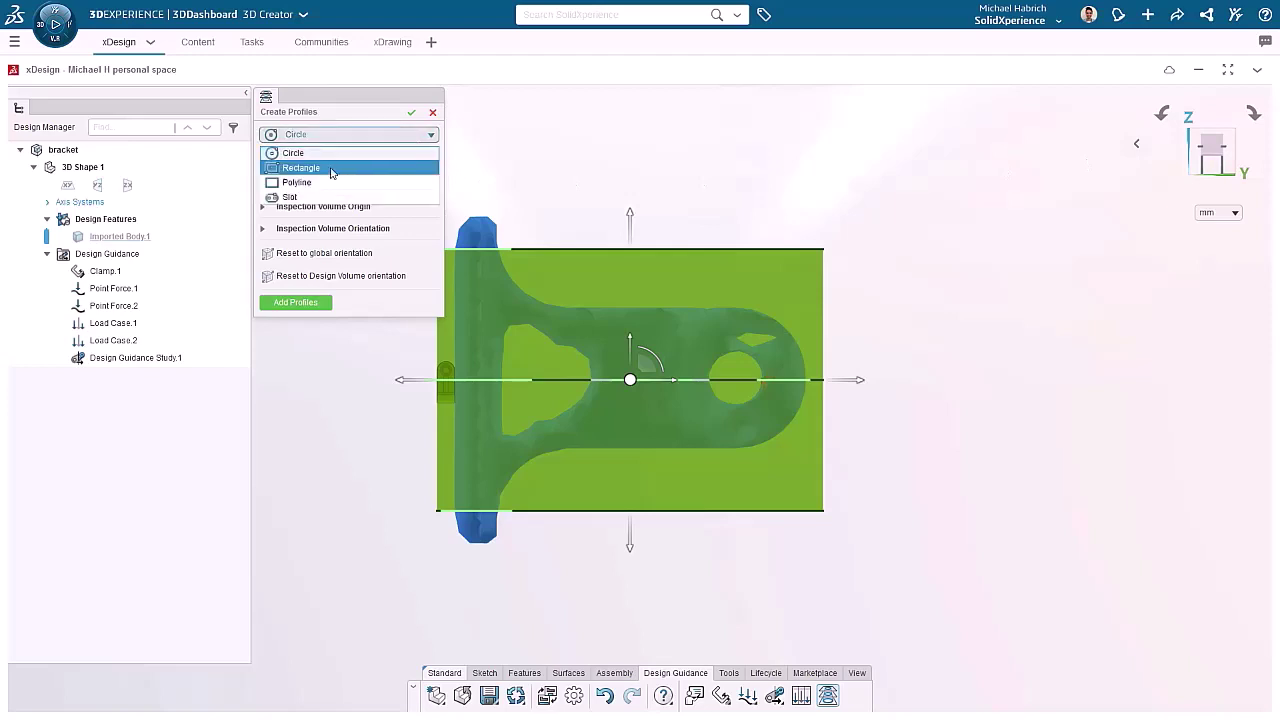
pyautogui.click(428, 162)
pyautogui.click(430, 157)
pyautogui.click(430, 157)
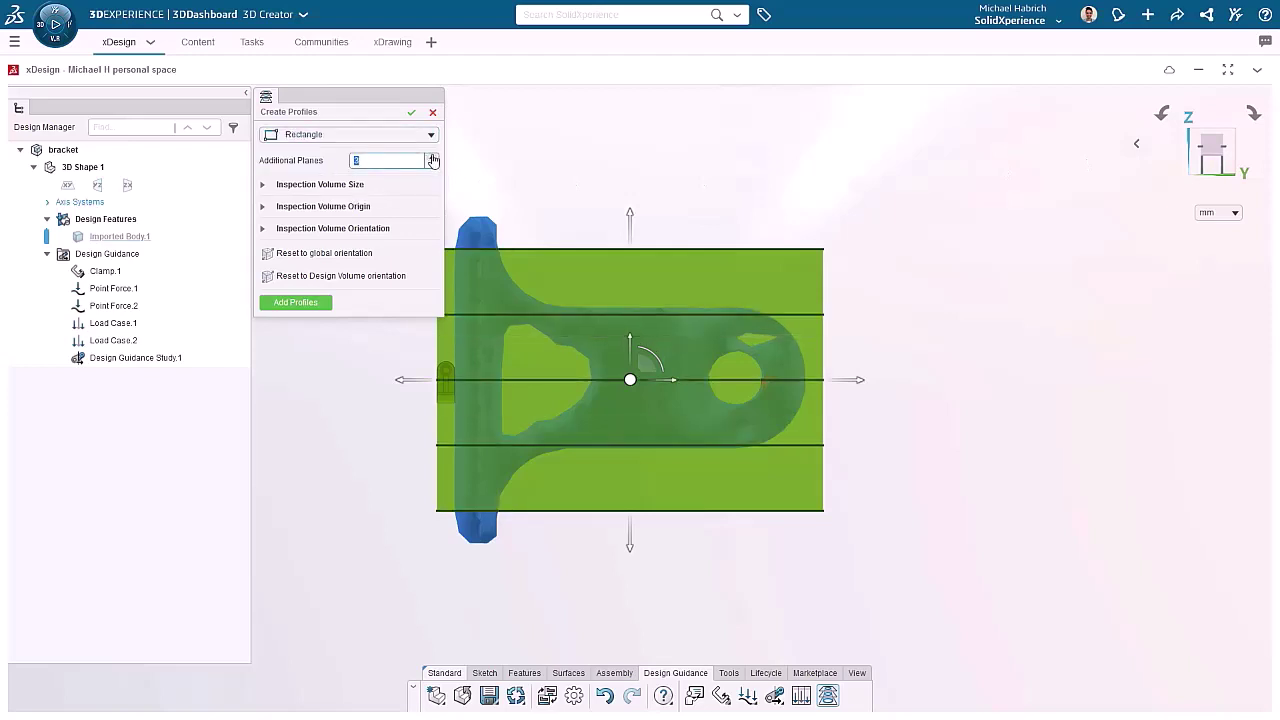
pyautogui.click(430, 157)
pyautogui.click(430, 157)
pyautogui.click(430, 157)
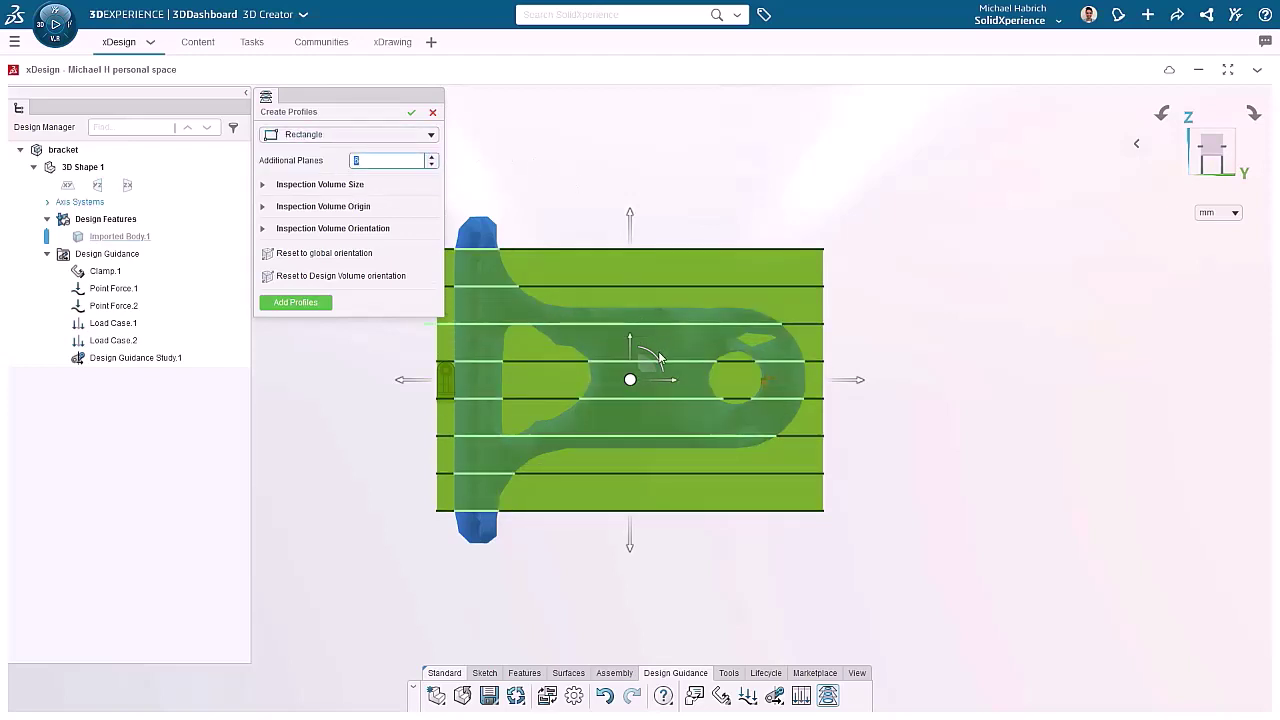
# - Tilt the inspection volume about -60°, stretch it over the arm, and add the six profiles
pyautogui.moveTo(654, 356); pyautogui.dragTo(740, 438)
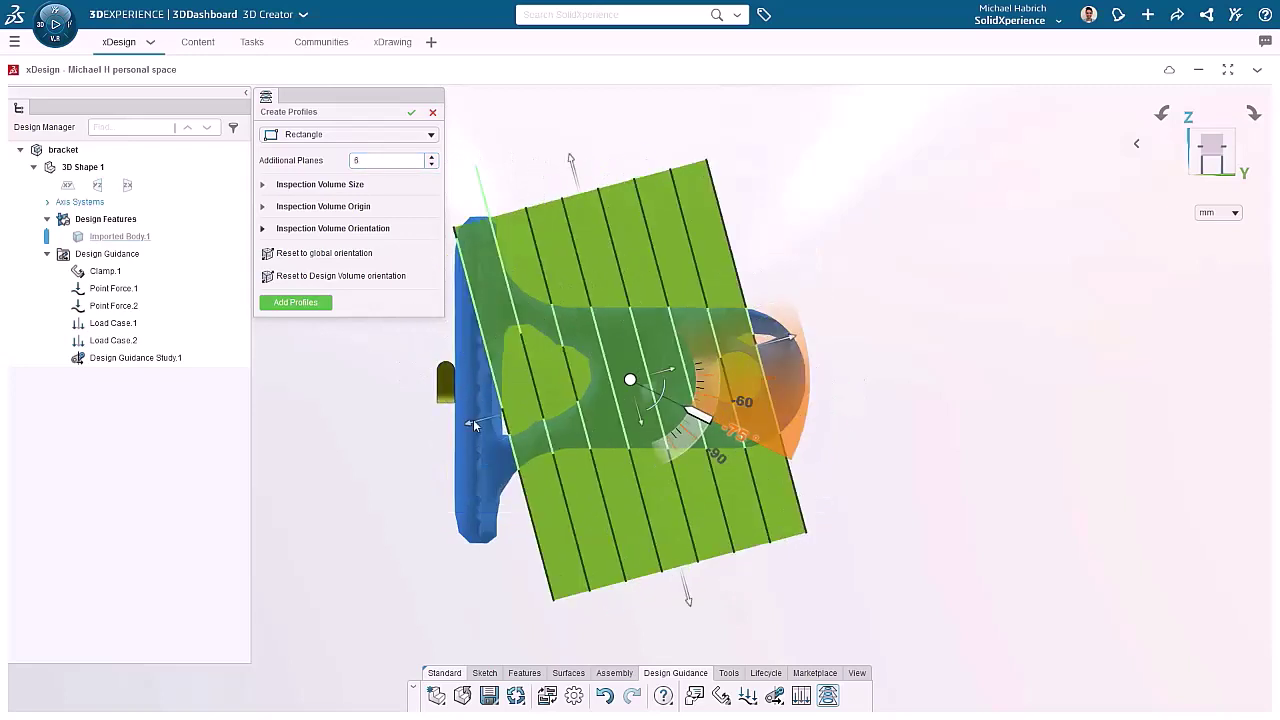
pyautogui.moveTo(473, 424); pyautogui.dragTo(357, 452)
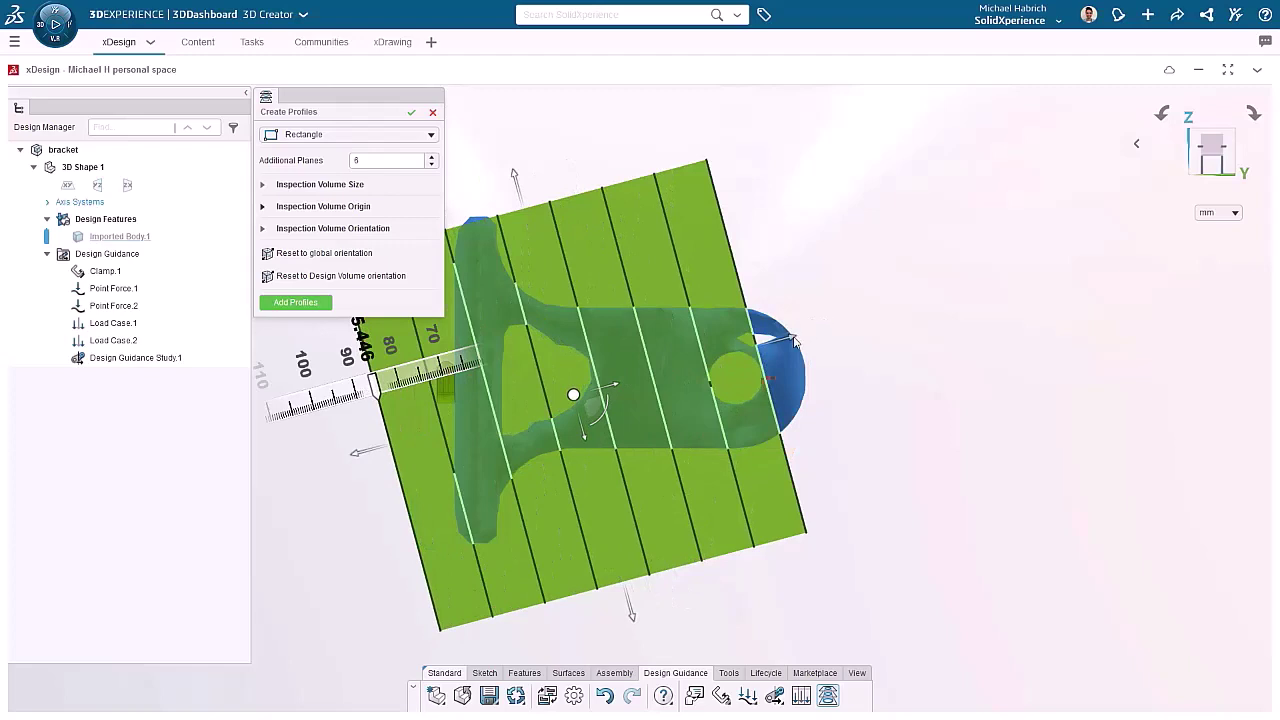
pyautogui.moveTo(822, 330); pyautogui.dragTo(879, 318)
pyautogui.moveTo(602, 370)
pyautogui.mouseDown()
pyautogui.moveTo(602, 347)
pyautogui.moveTo(606, 357)
pyautogui.mouseUp()
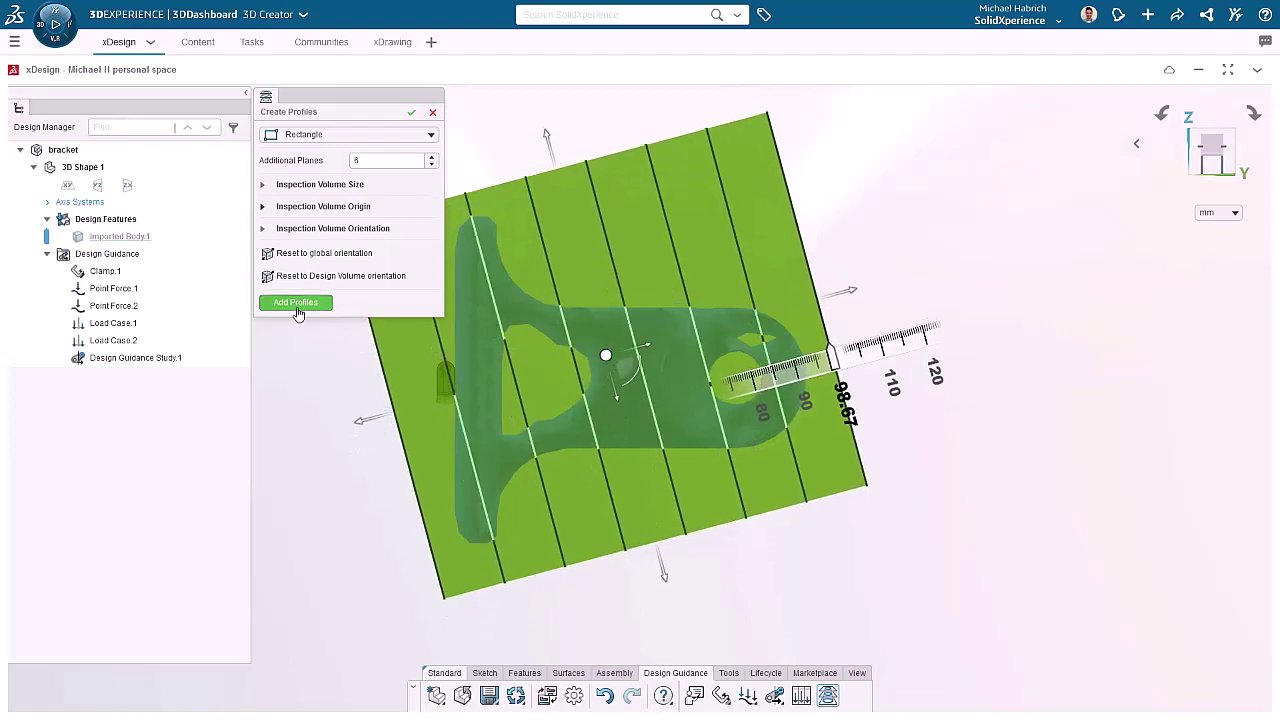
pyautogui.click(295, 302)
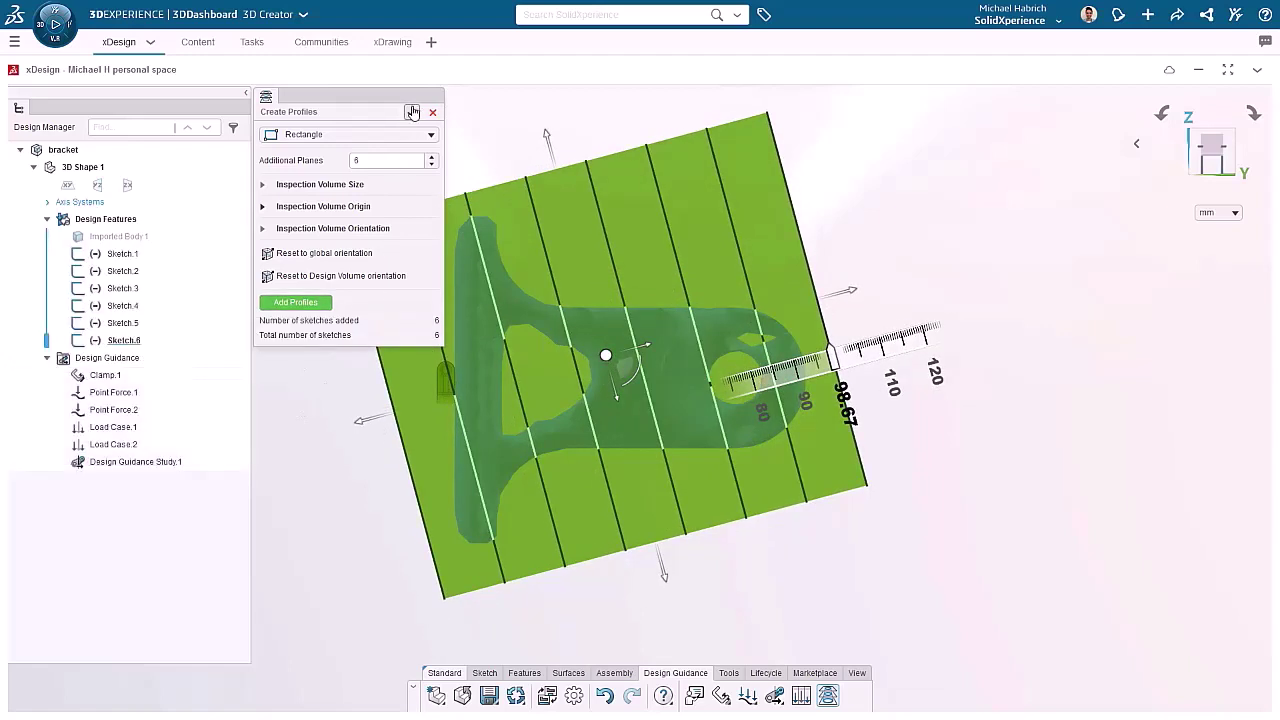
# - Finish profile creation and switch to an isometric view of the part
pyautogui.click(411, 111)
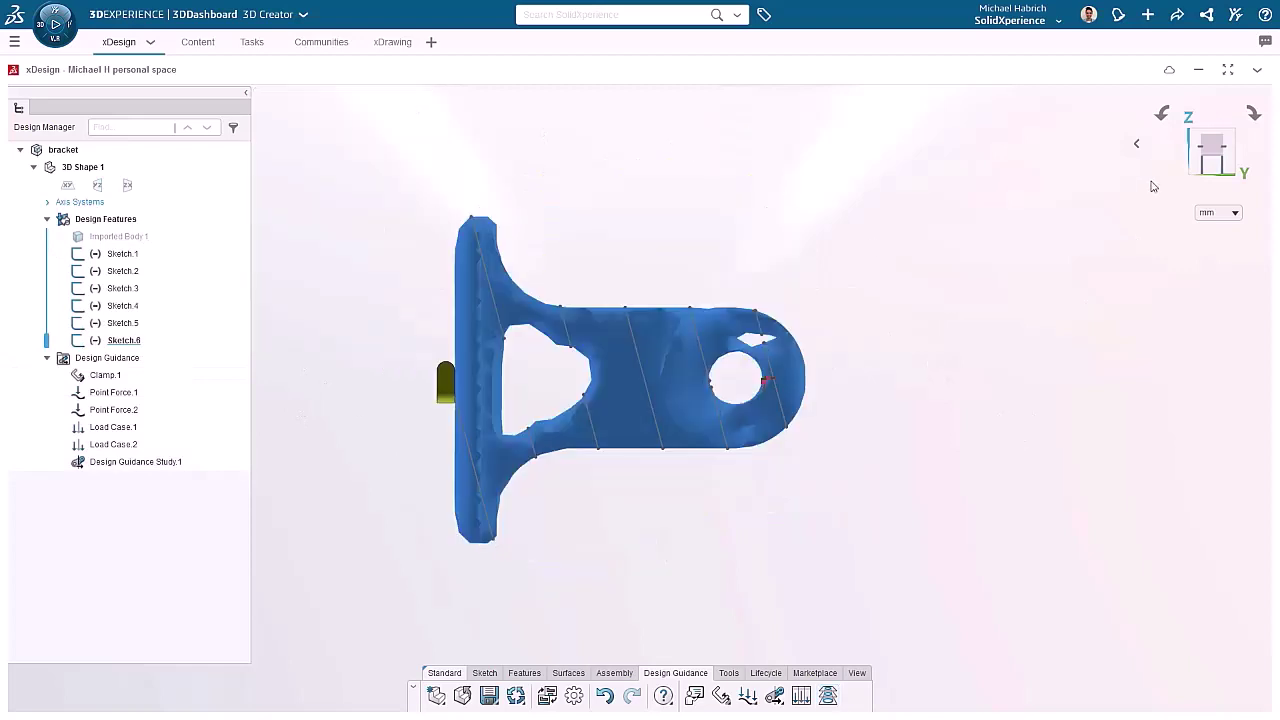
pyautogui.click(1136, 143)
pyautogui.click(1028, 143)
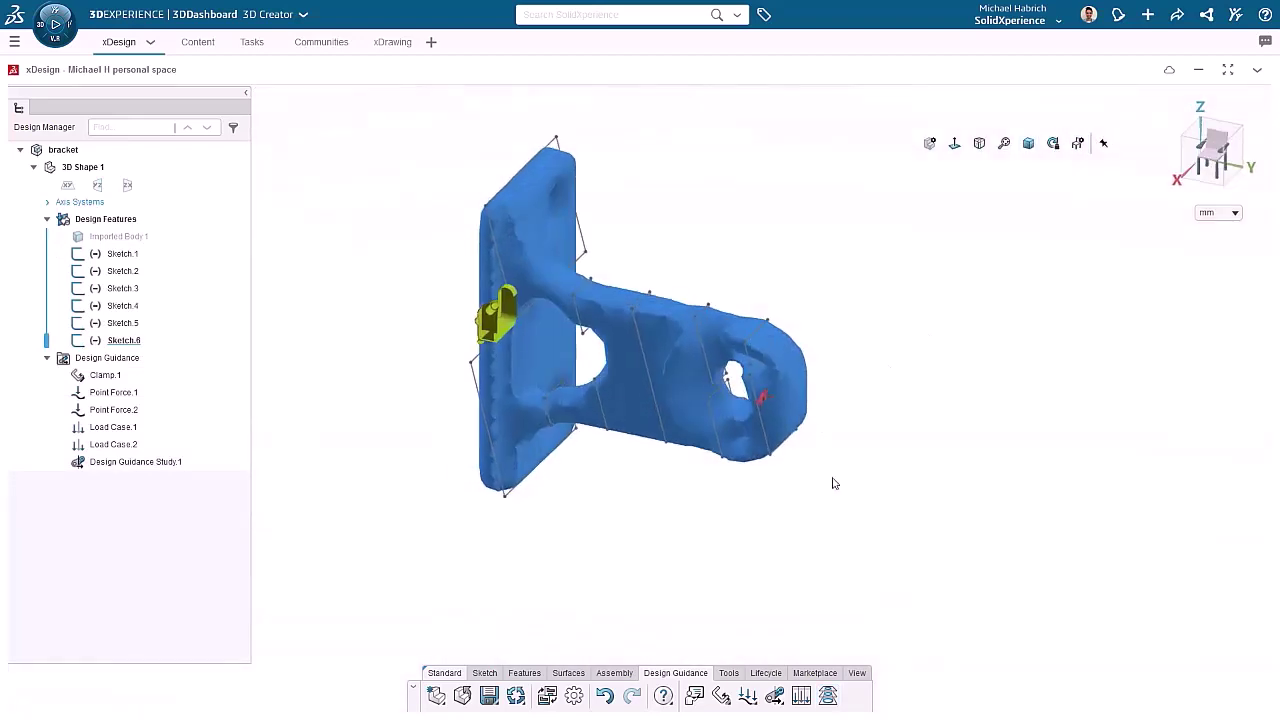
pyautogui.scroll(2, 587, 476)
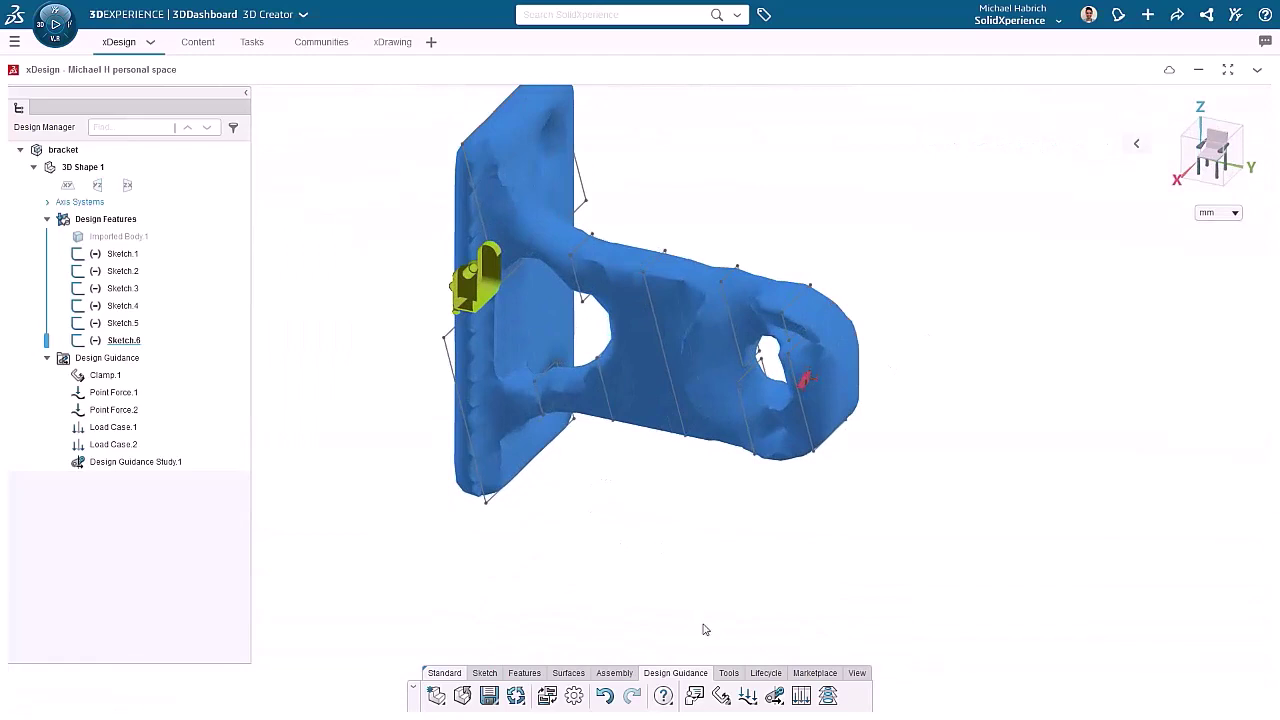
# - Measure a Sketch.4 profile line, reading 12.531 mm, then close Measure
pyautogui.click(722, 676)
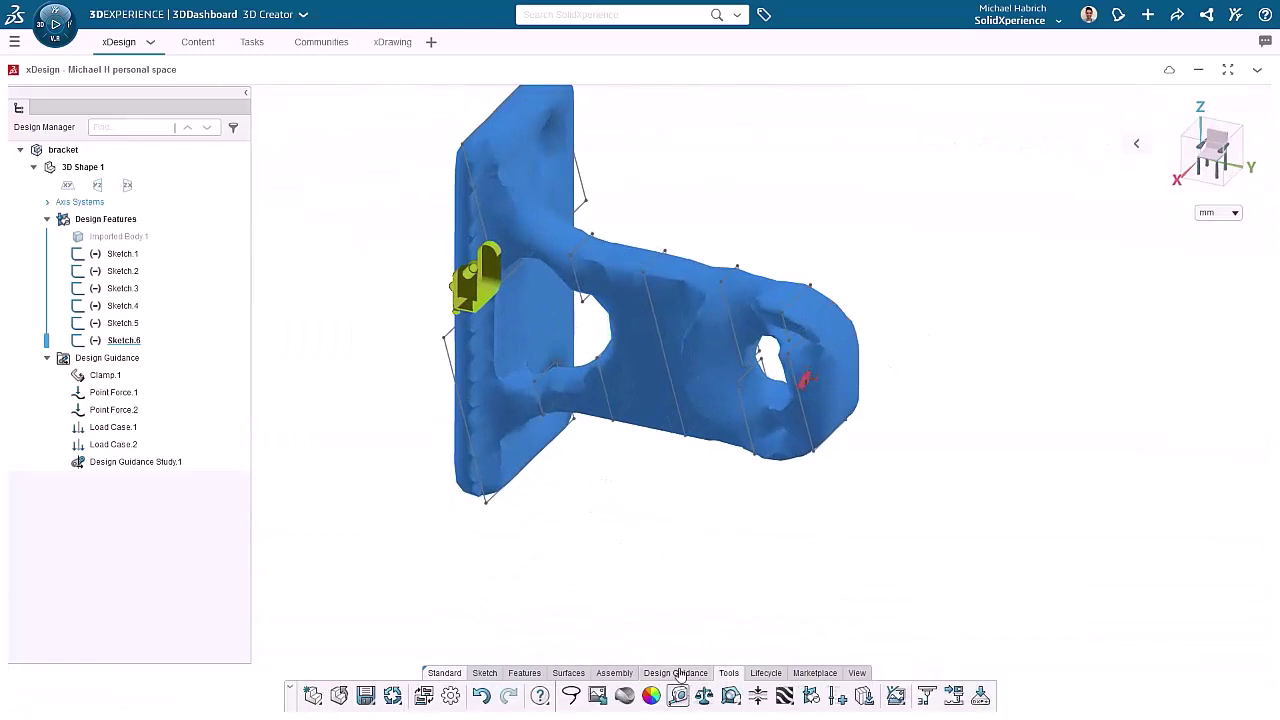
pyautogui.click(678, 693)
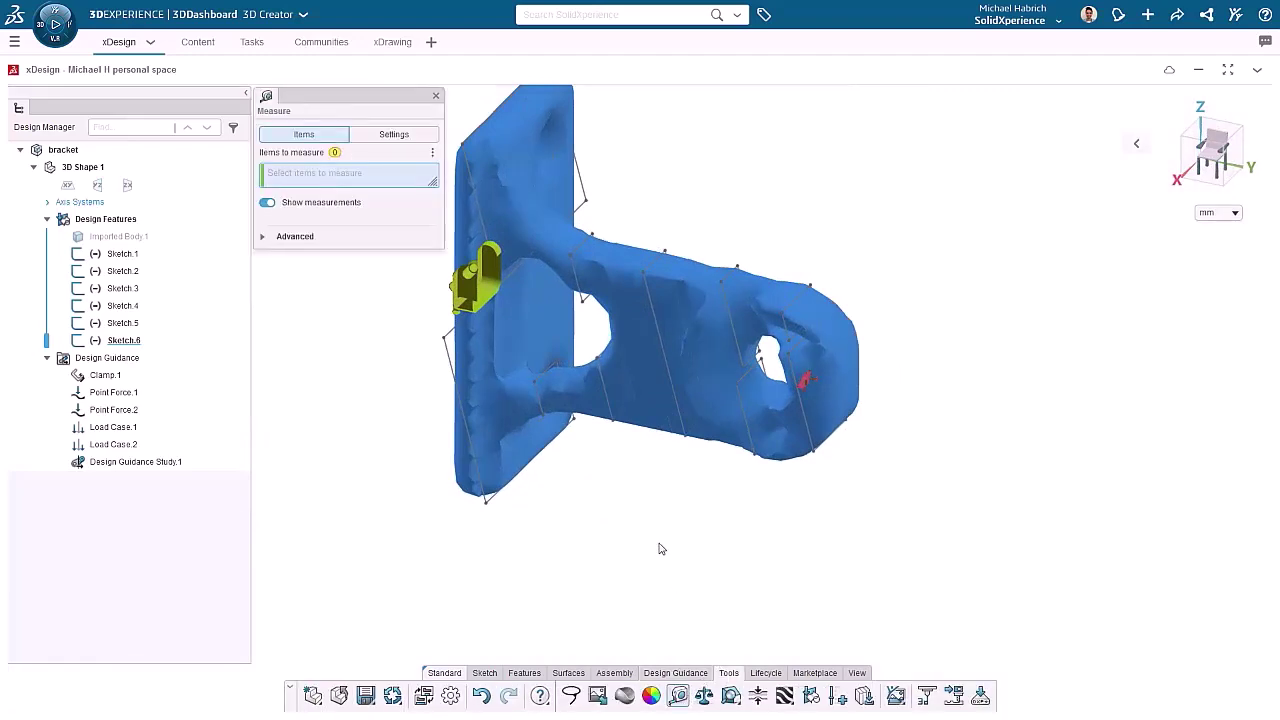
pyautogui.click(605, 393)
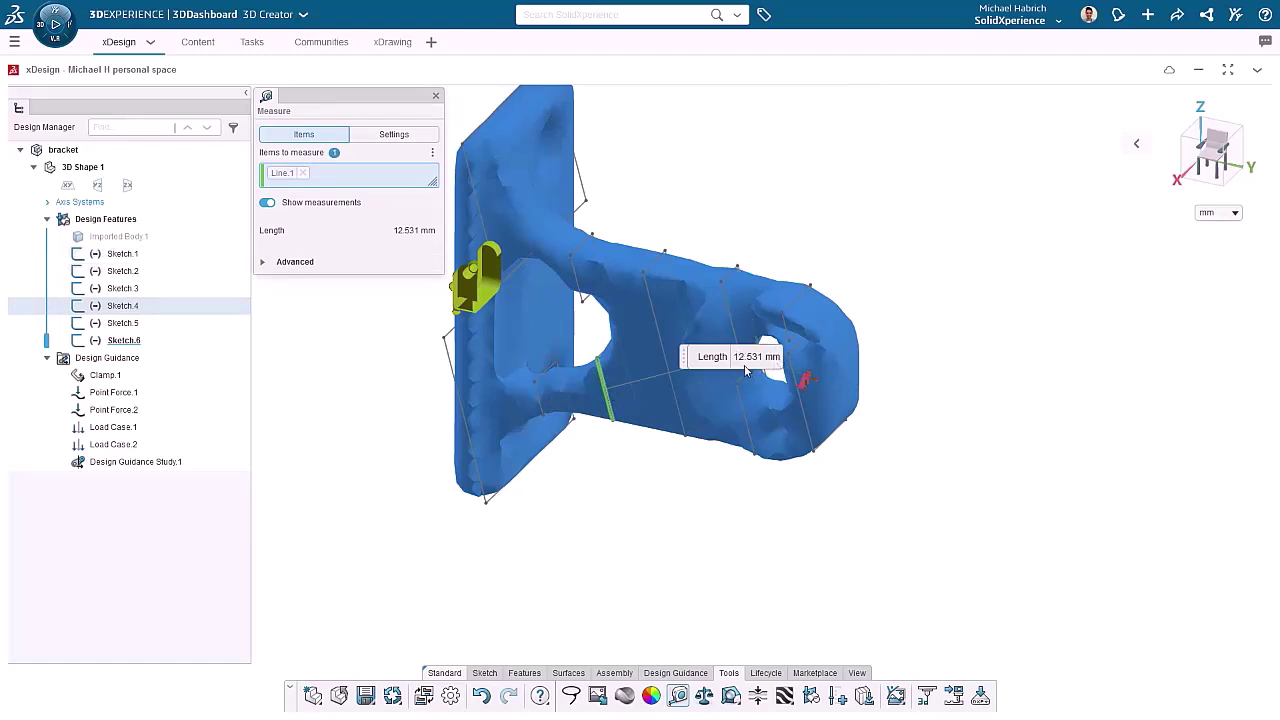
pyautogui.click(436, 97)
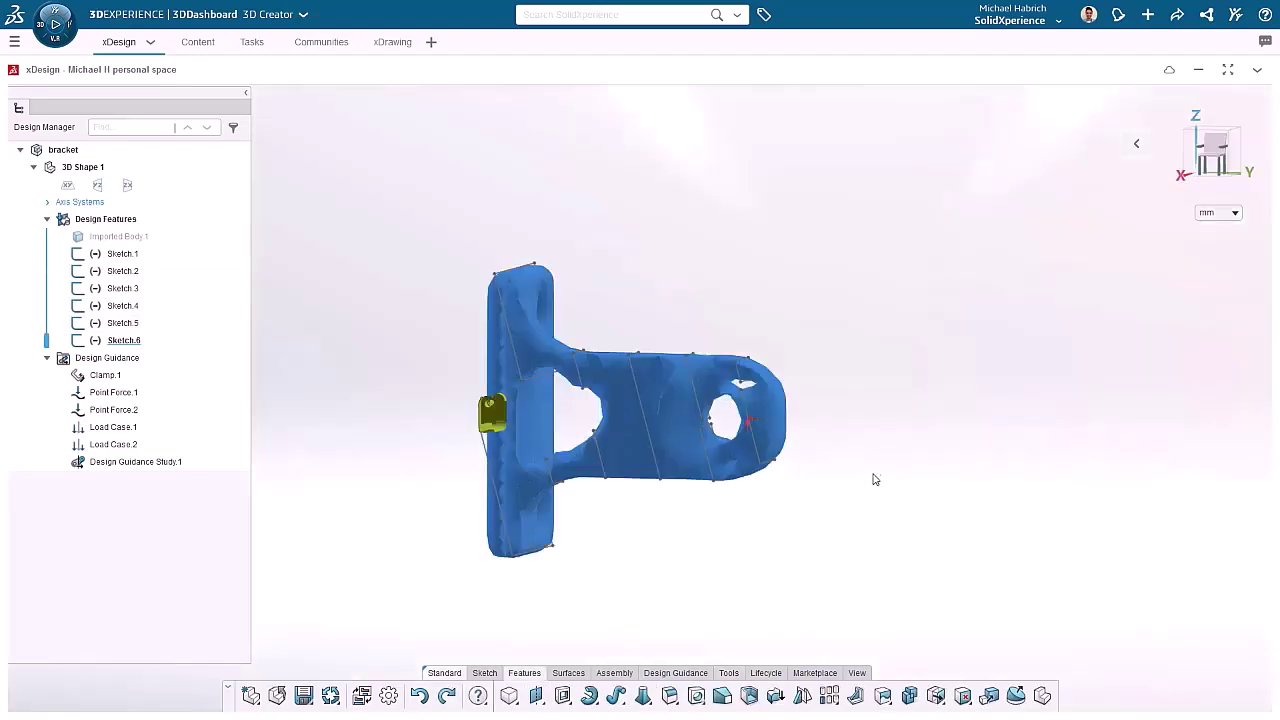
# - Show the original imported body and hide the six profile sketches
pyautogui.click(160, 242)
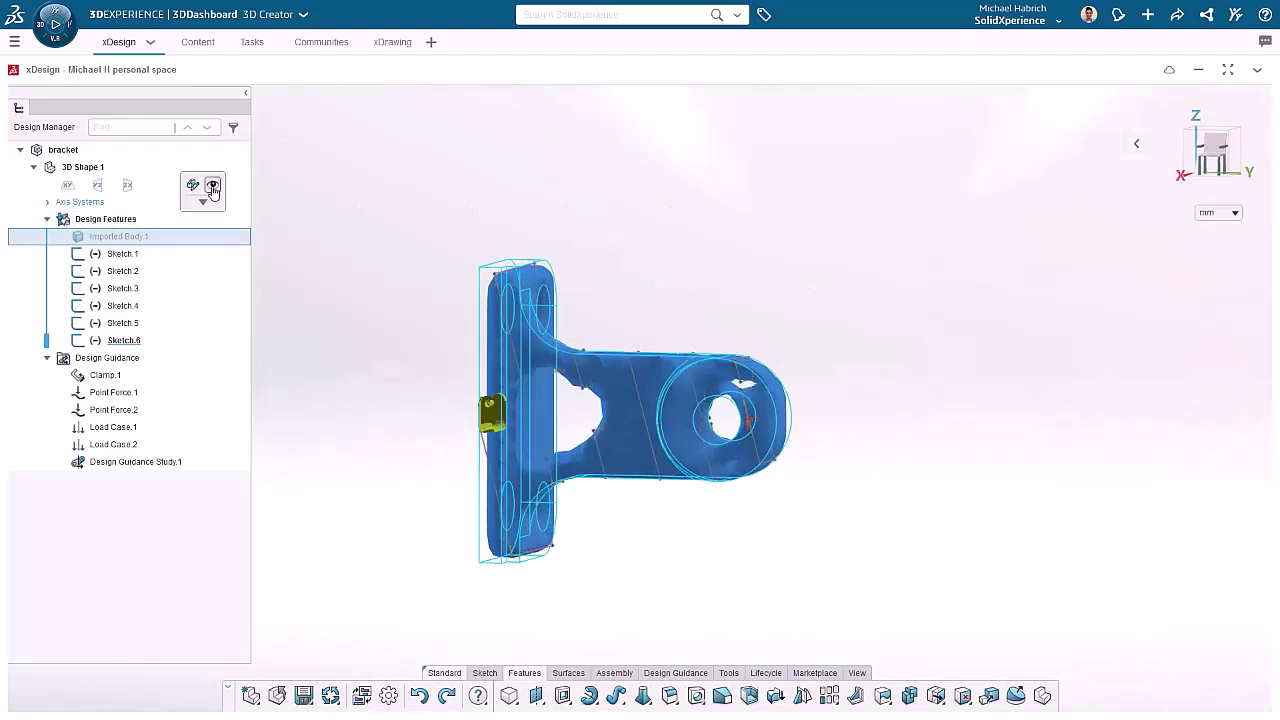
pyautogui.click(169, 258)
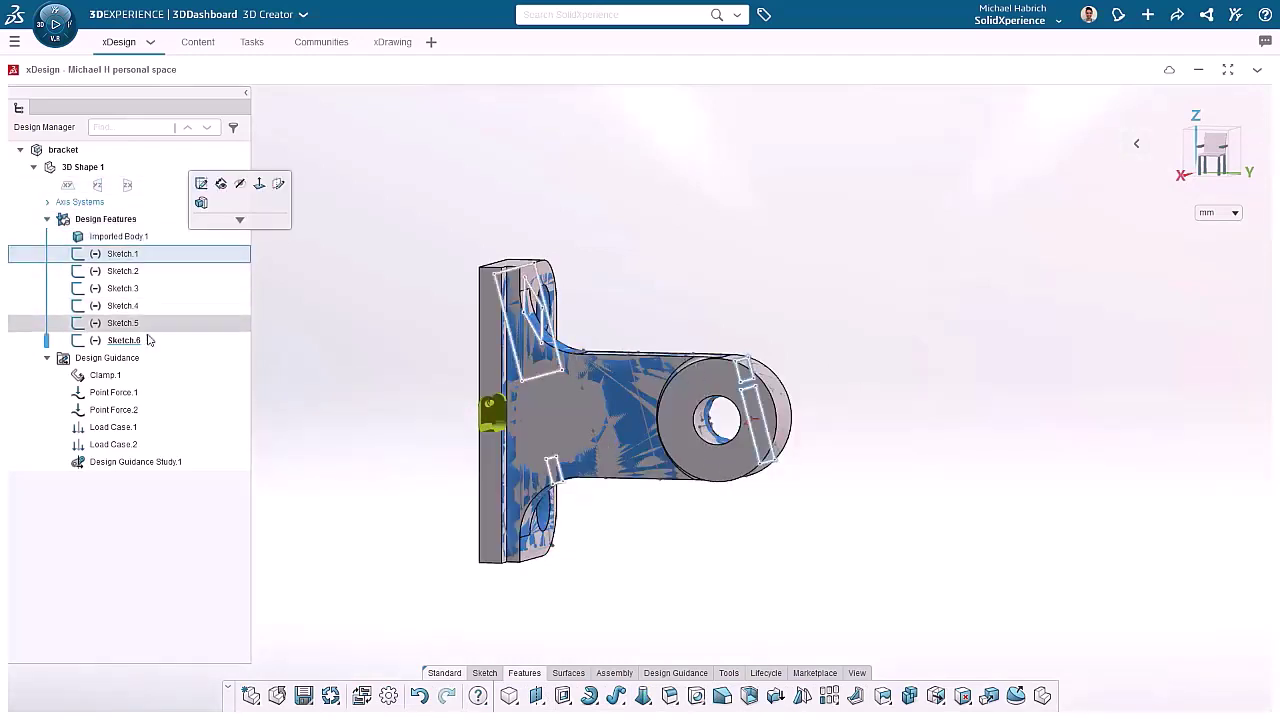
pyautogui.keyDown('shift'); pyautogui.click(145, 342); pyautogui.keyUp('shift')
pyautogui.click(178, 286)
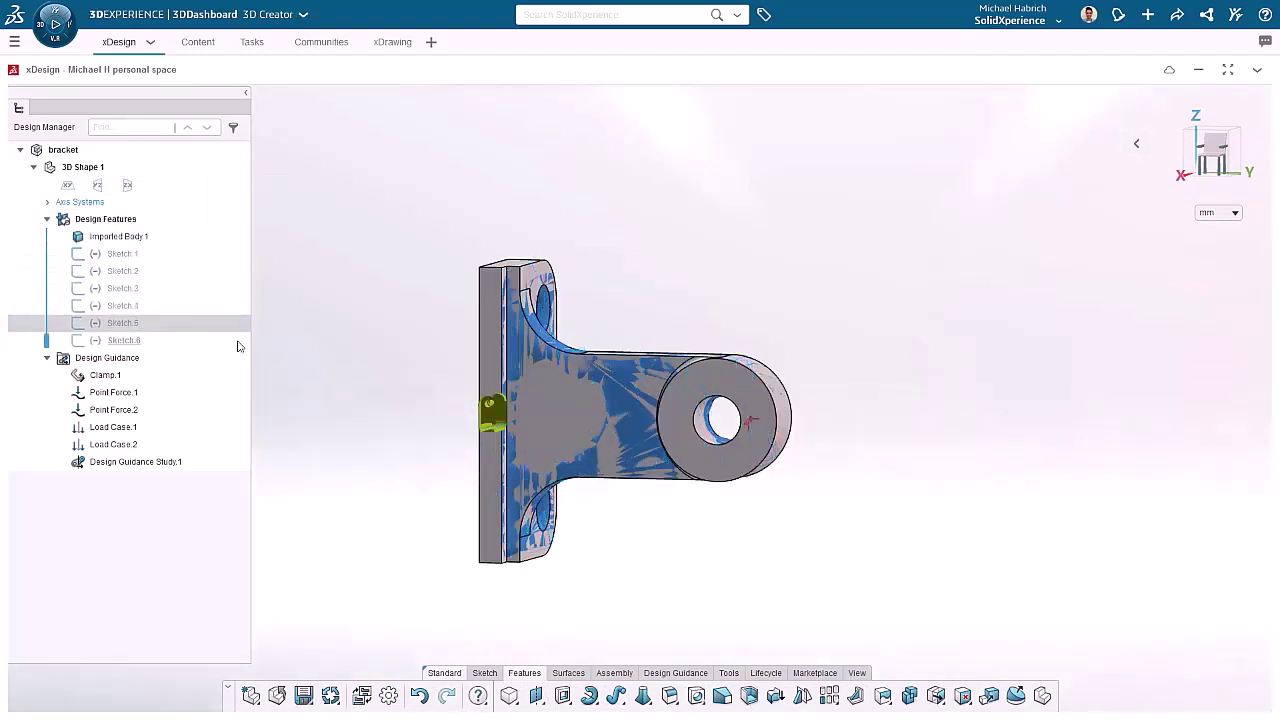
# - Hide Clamp.1, the point forces and Design Guidance Study.1, returning to Features
pyautogui.click(145, 379)
pyautogui.keyDown('shift'); pyautogui.click(156, 462); pyautogui.keyUp('shift')
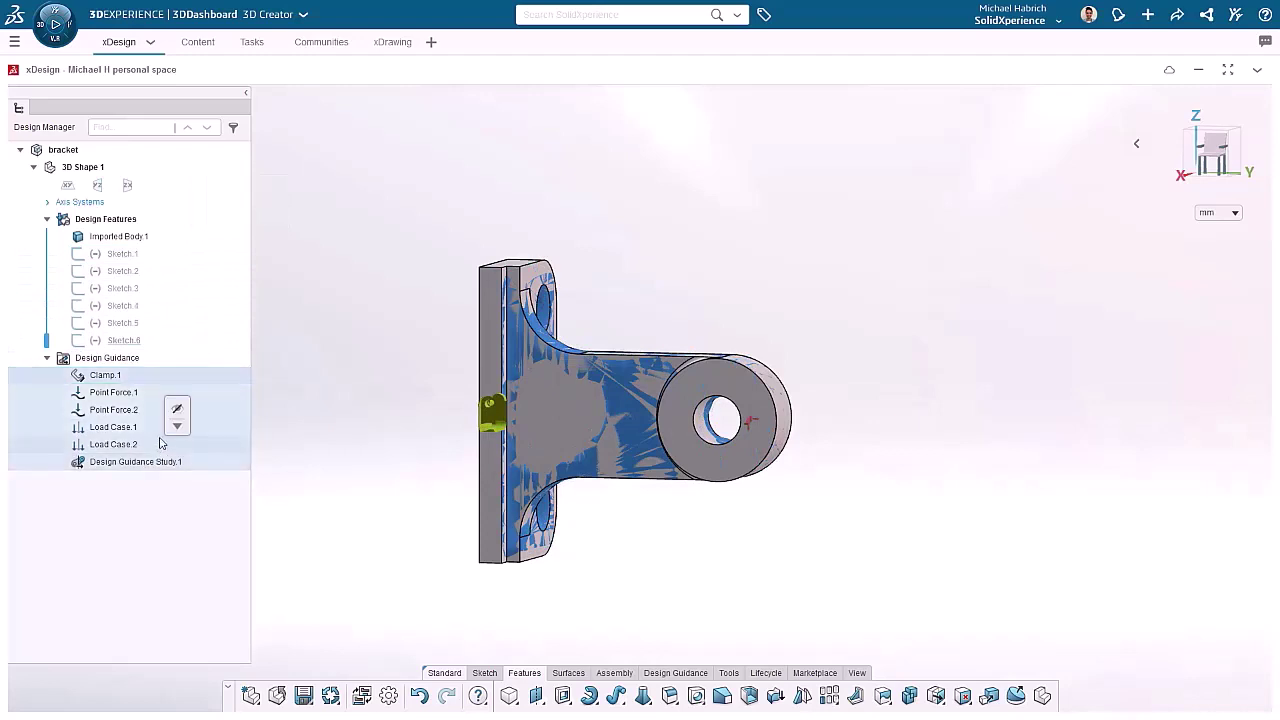
pyautogui.click(177, 415)
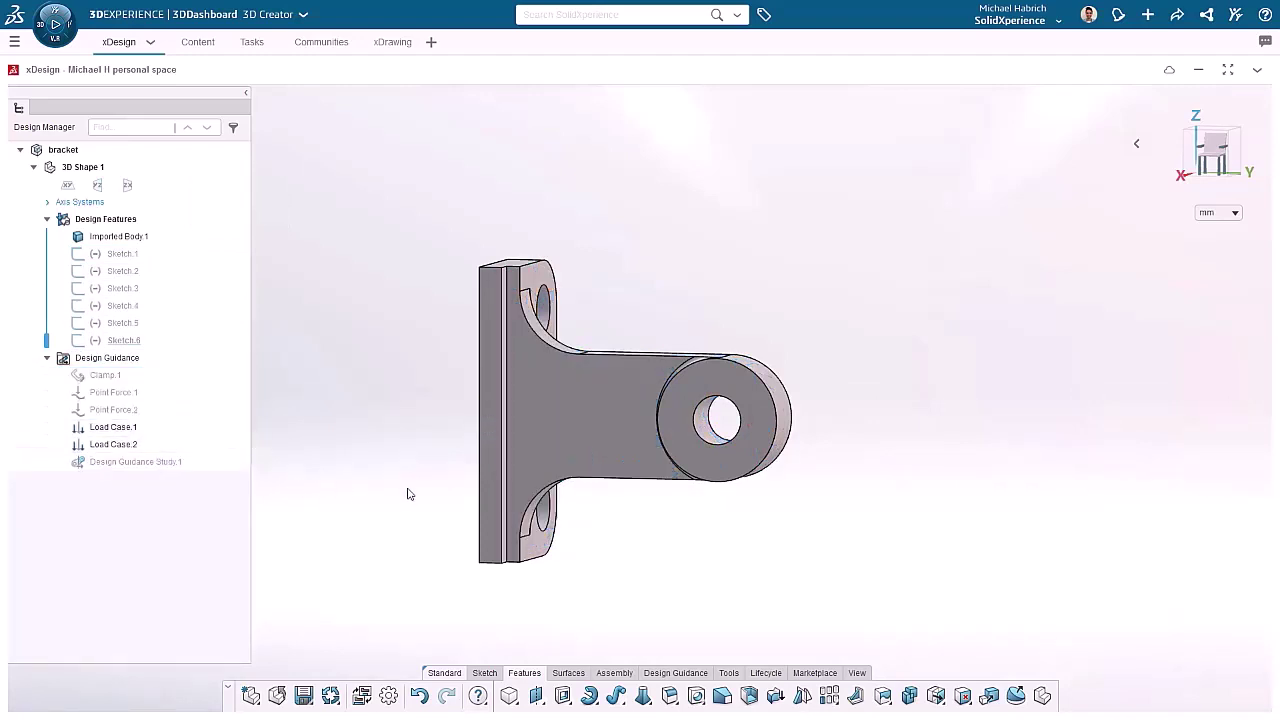
pyautogui.click(625, 675)
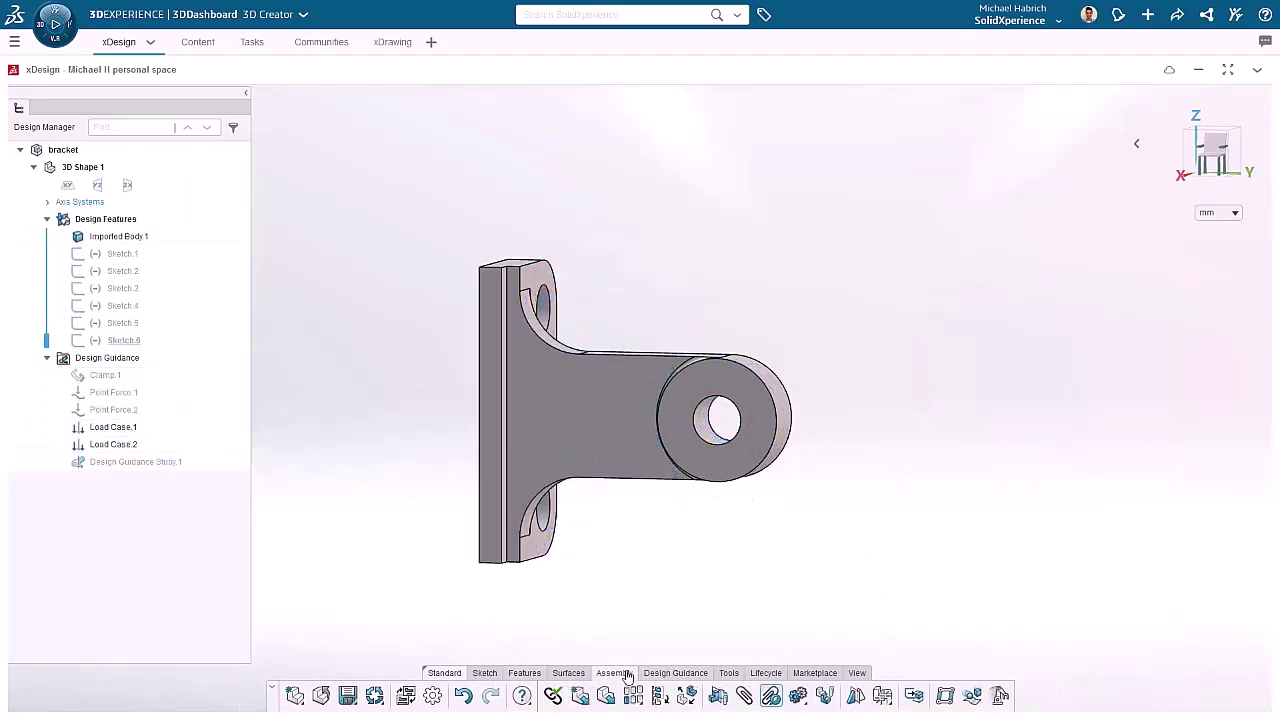
pyautogui.click(530, 674)
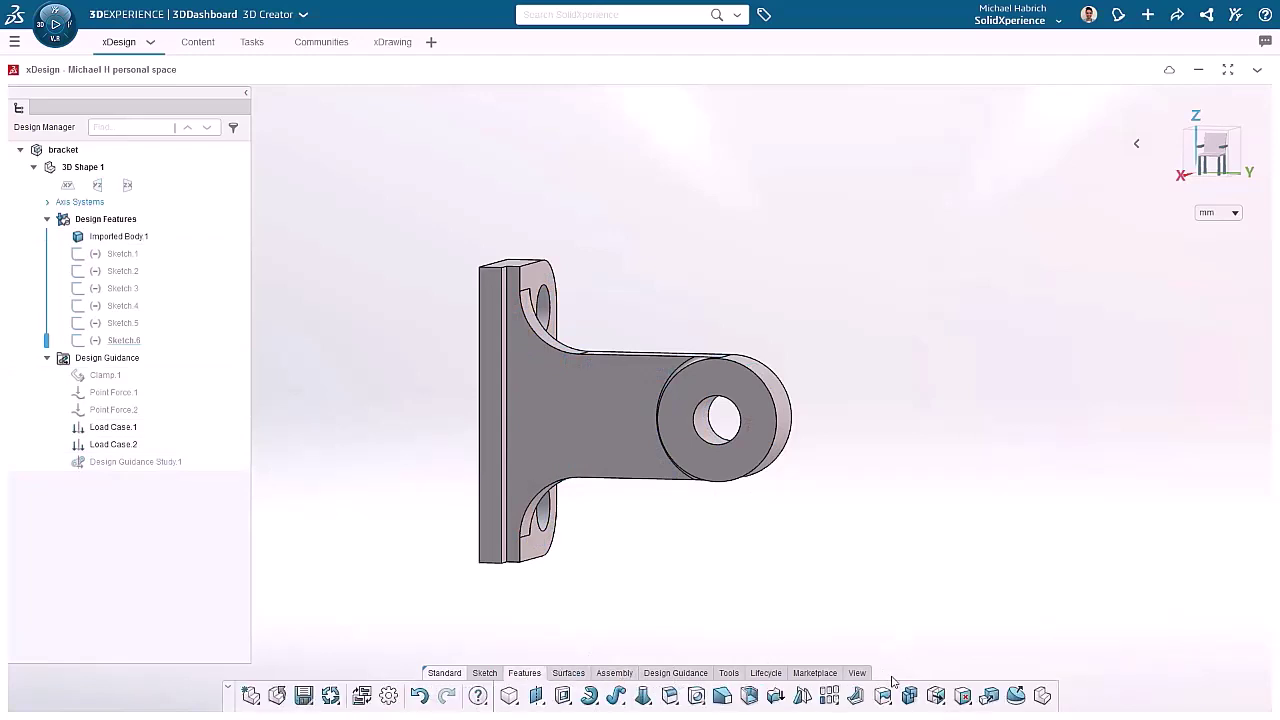
# - Convert the imported bracket body into Direct Edit.1 with recognised fillets
pyautogui.click(1016, 697)
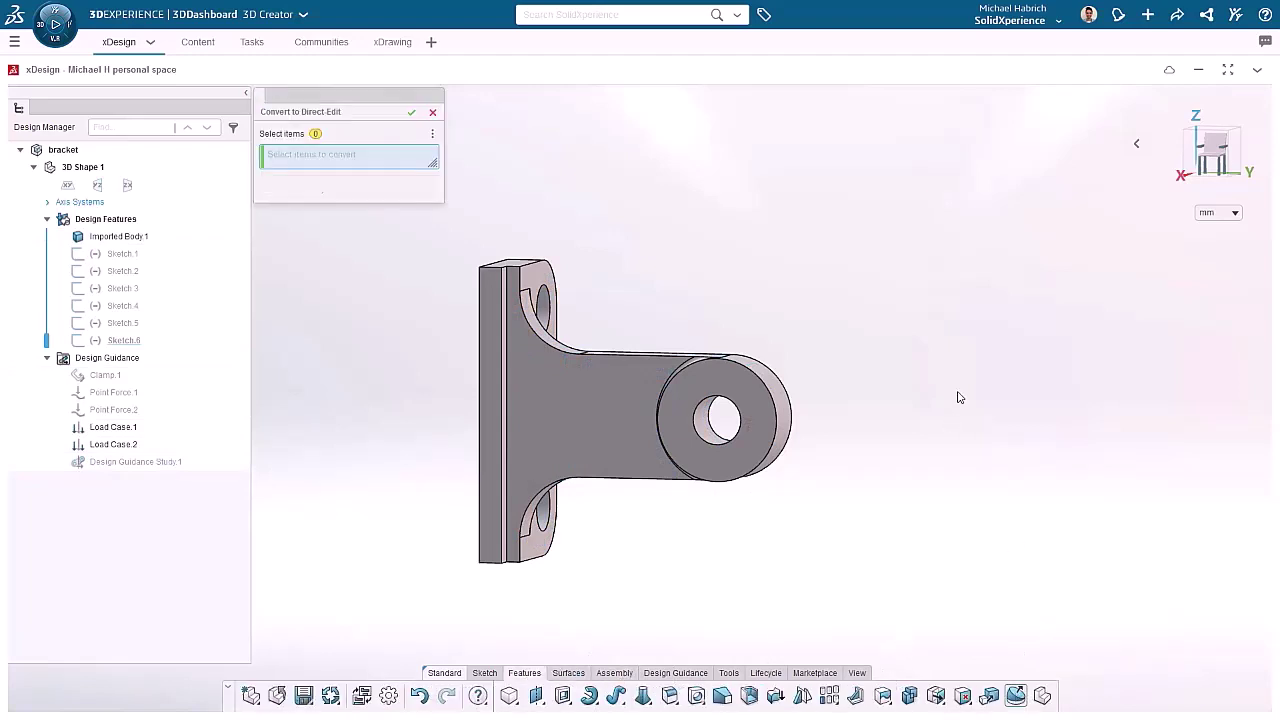
pyautogui.click(591, 411)
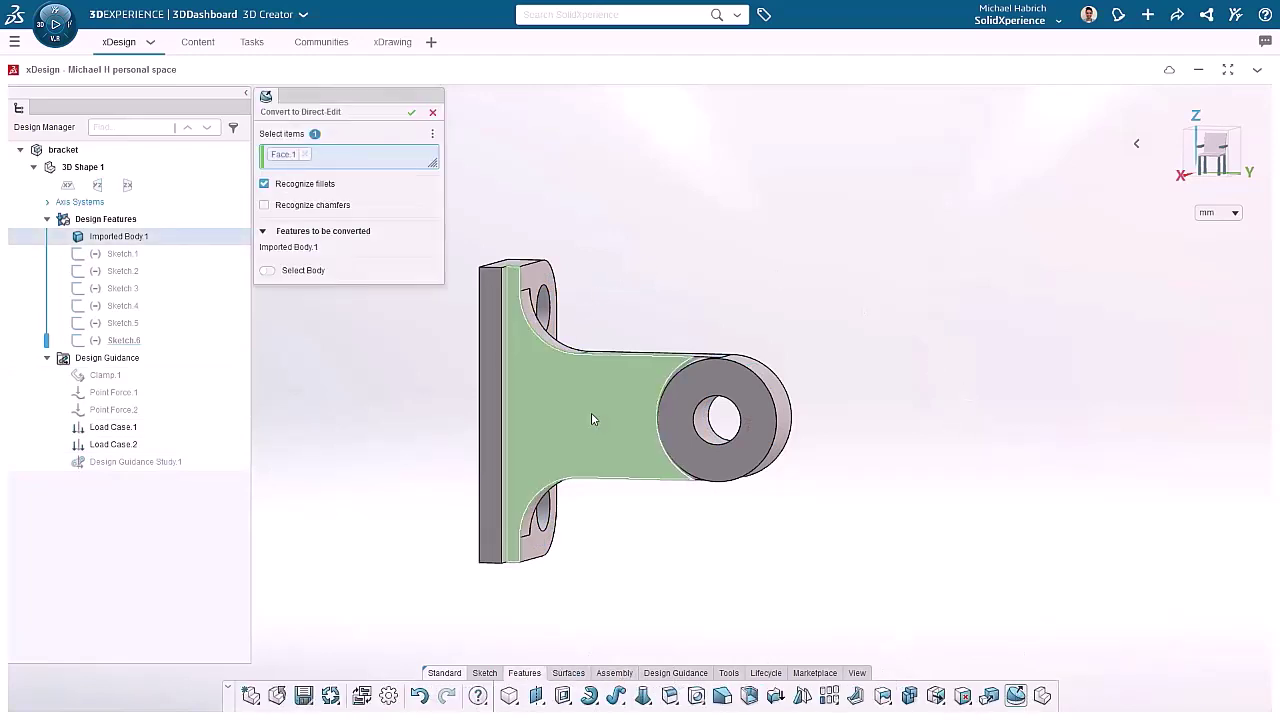
pyautogui.click(412, 113)
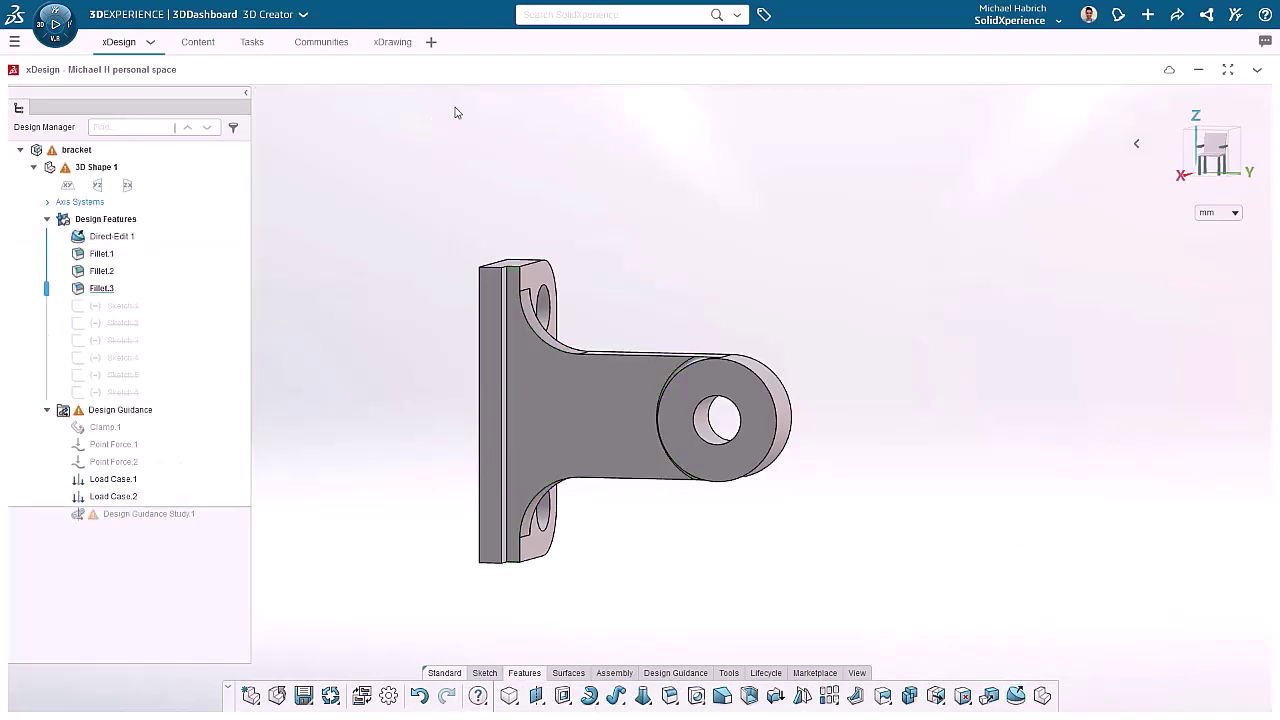
# - In front view, roll the history back before Fillet.3 and select the bracket's flat face
pyautogui.click(1200, 165)
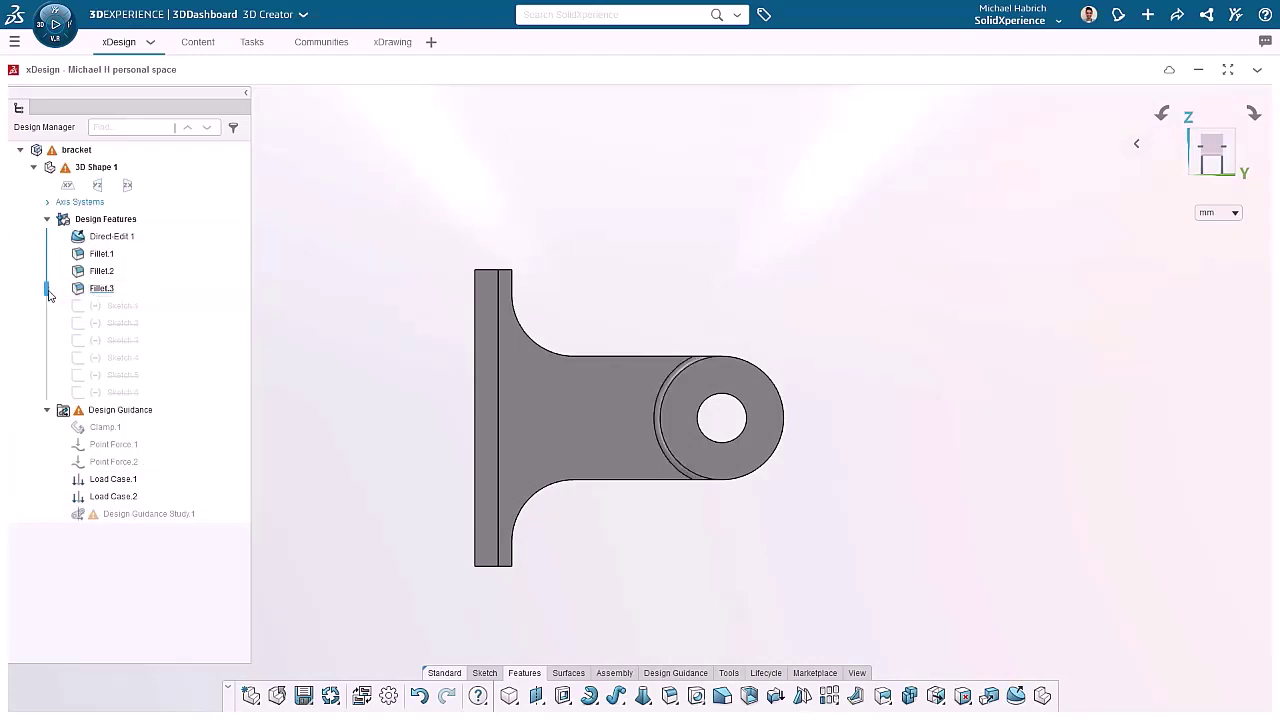
pyautogui.moveTo(47, 291); pyautogui.dragTo(47, 273)
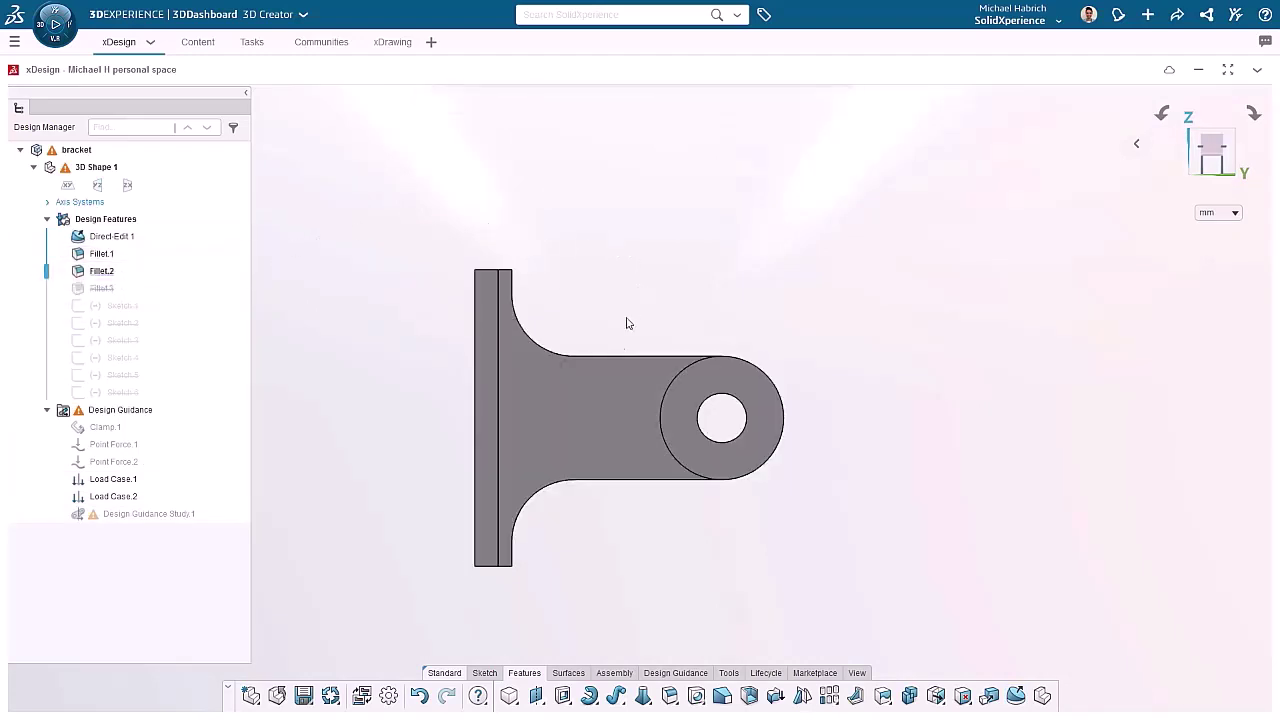
pyautogui.click(603, 423)
# - Sketch on the face a vertical base-edge line and a horizontal centreline from the hole centre
pyautogui.click(635, 372)
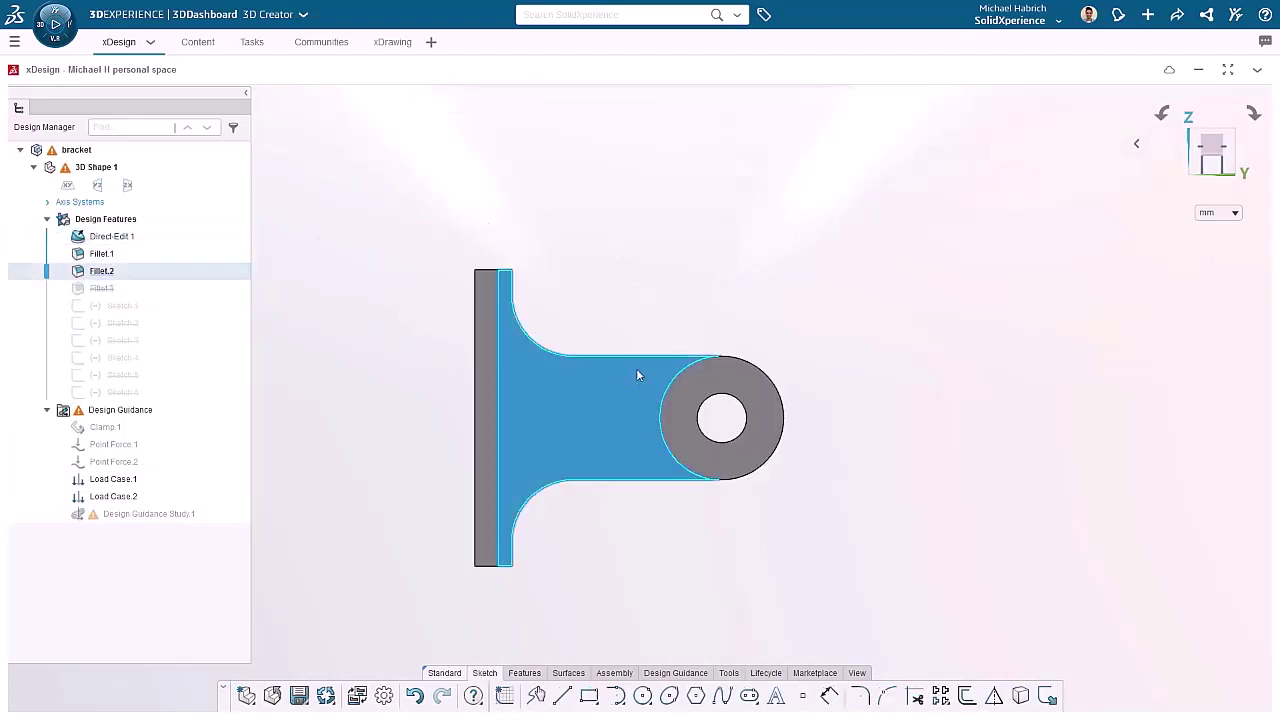
pyautogui.click(561, 695)
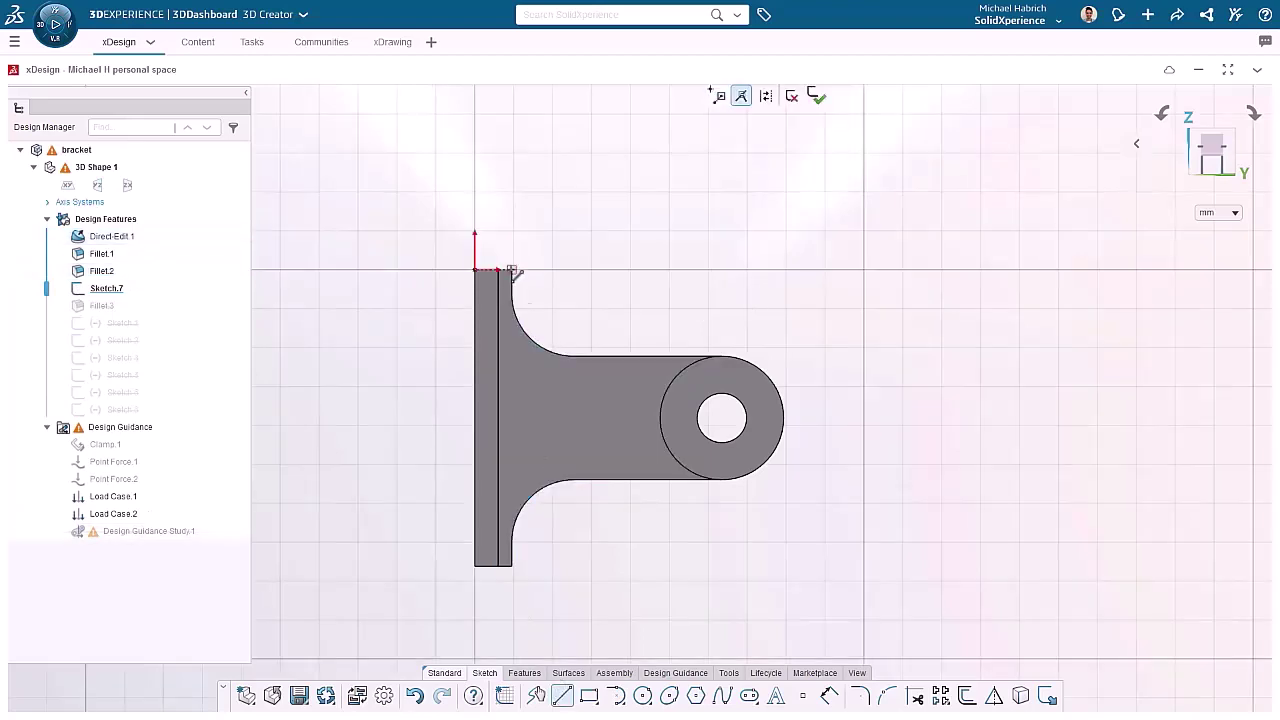
pyautogui.click(512, 270)
pyautogui.click(512, 565)
pyautogui.press('Escape')
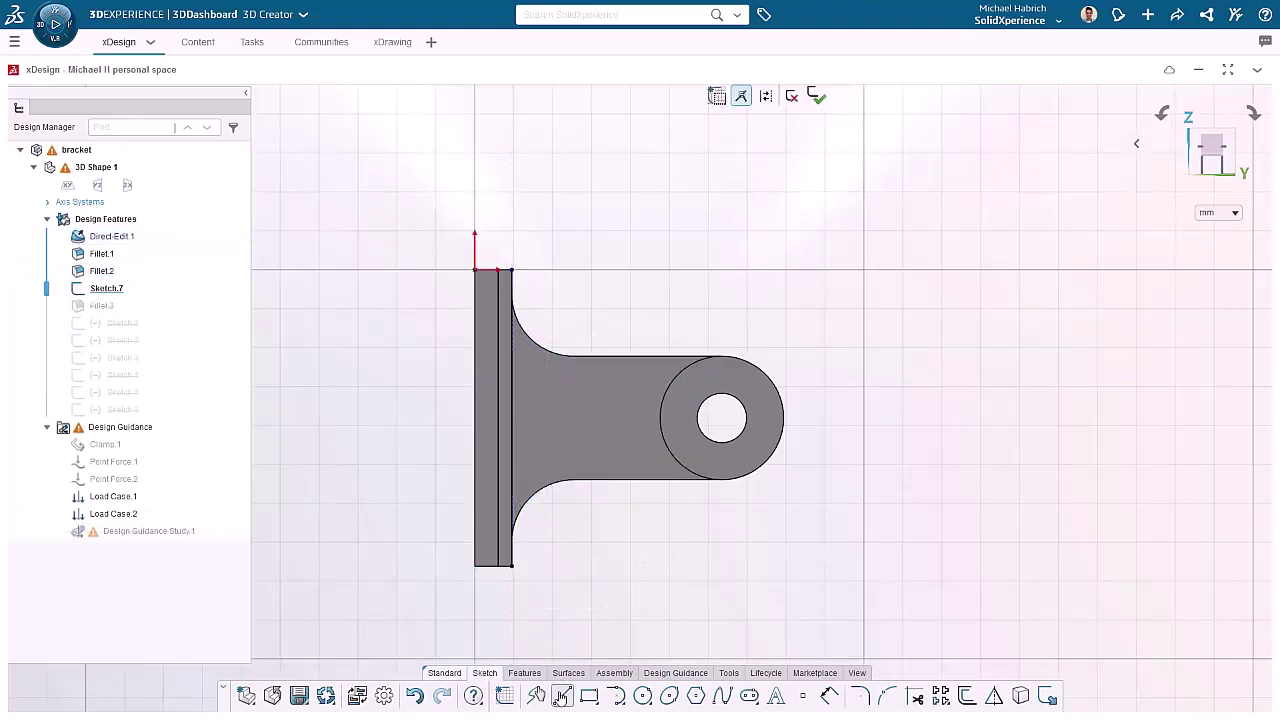
pyautogui.click(561, 695)
pyautogui.click(722, 417)
pyautogui.click(863, 417)
pyautogui.click(847, 347)
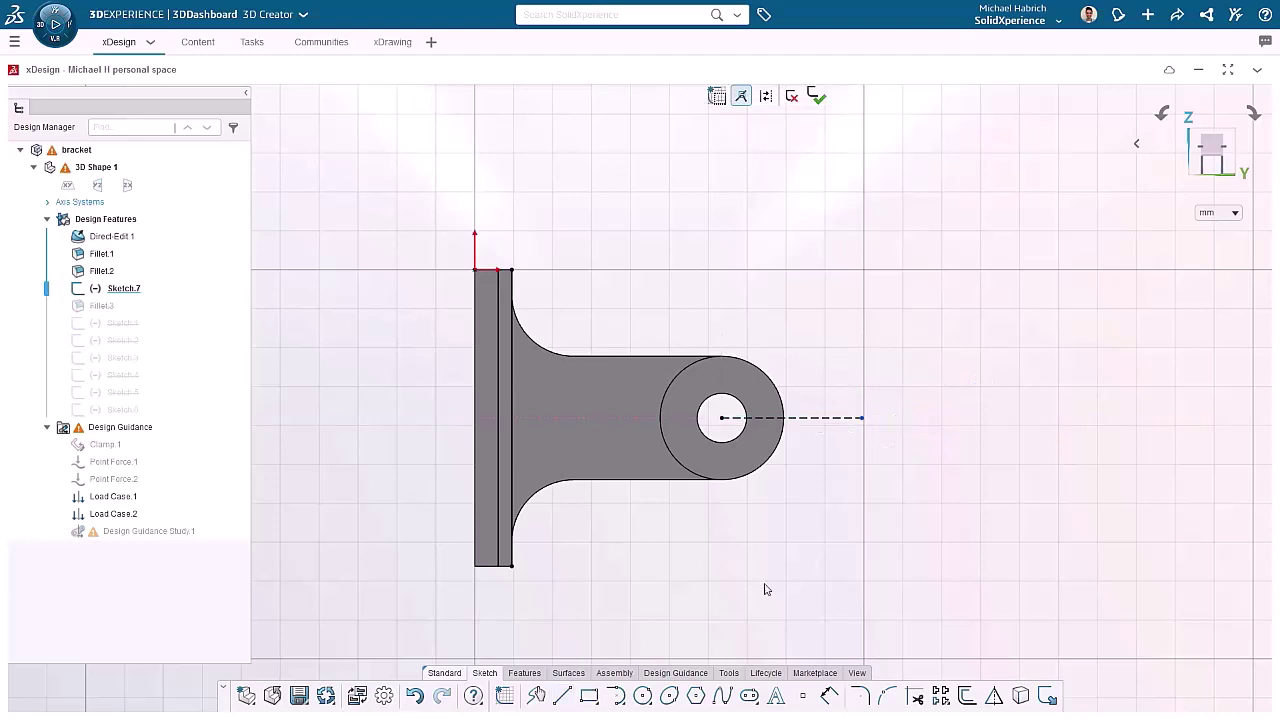
# - Draw a line with a tangent arc along the arm, dimensioned 11 mm from the arm edge
pyautogui.click(561, 695)
pyautogui.click(580, 398)
pyautogui.click(512, 362)
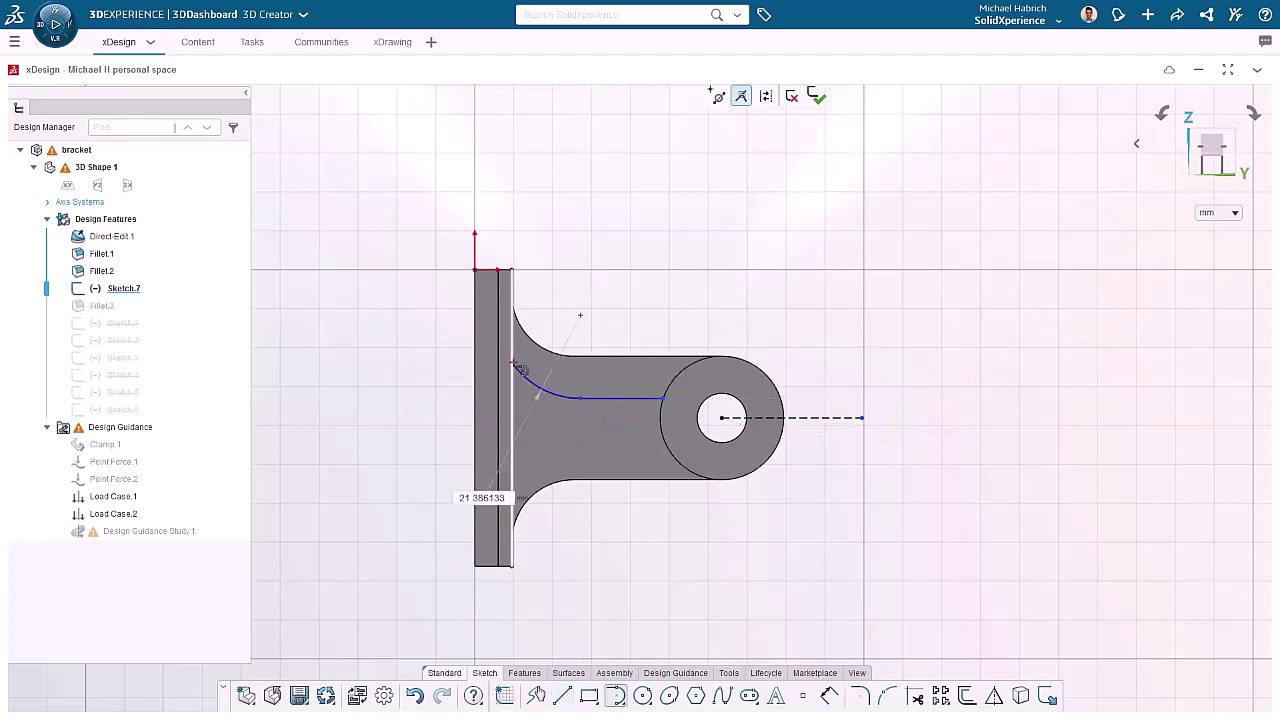
pyautogui.press('Escape')
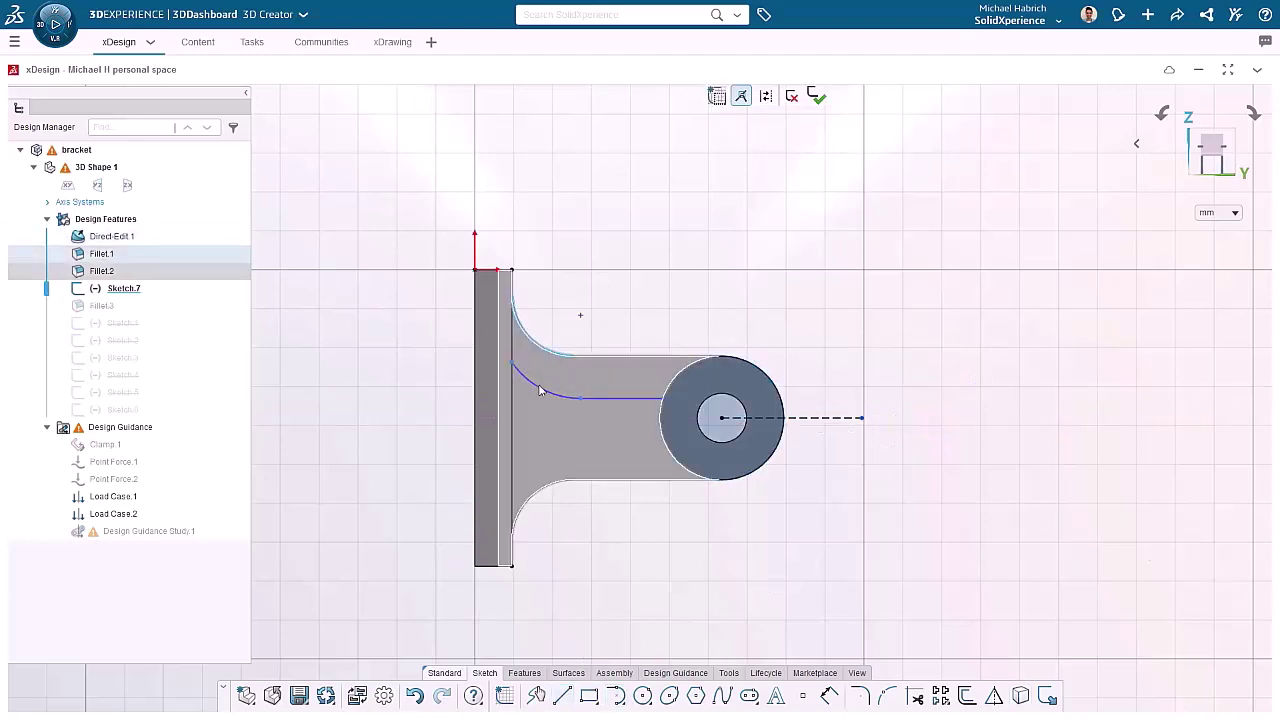
pyautogui.click(540, 330)
pyautogui.click(590, 334)
pyautogui.click(625, 355)
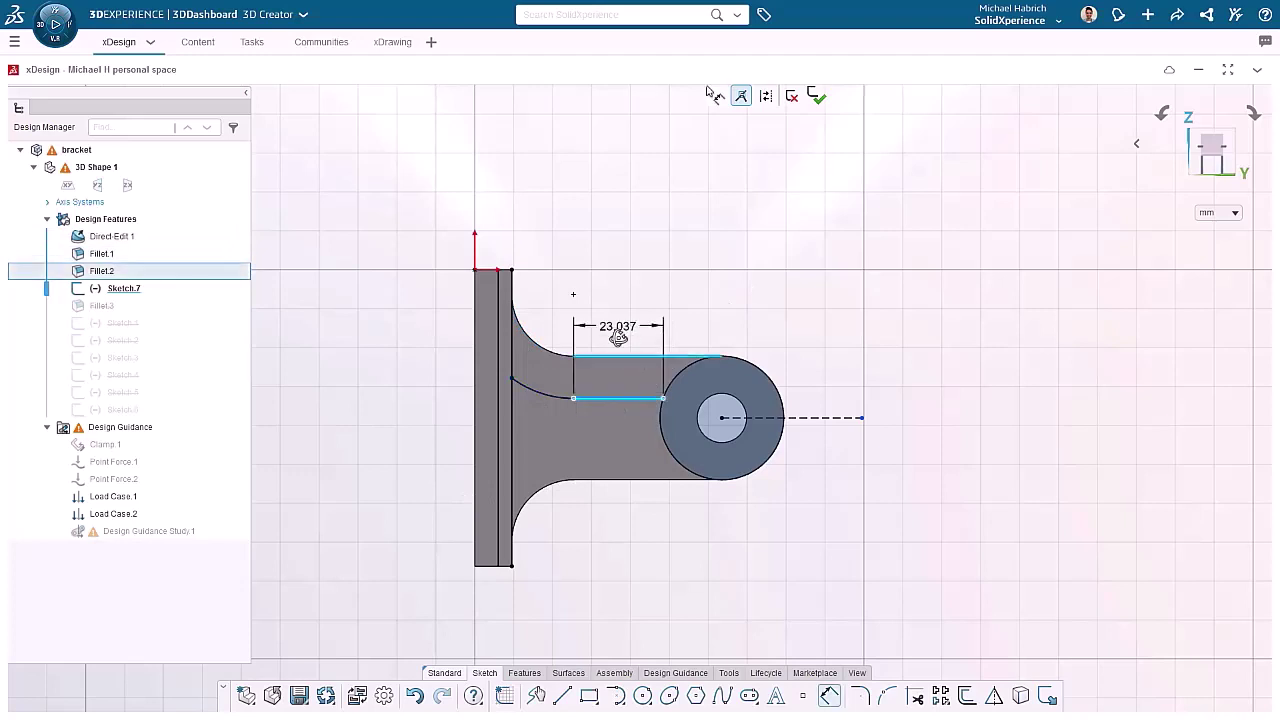
pyautogui.write('11')
pyautogui.press('Return')
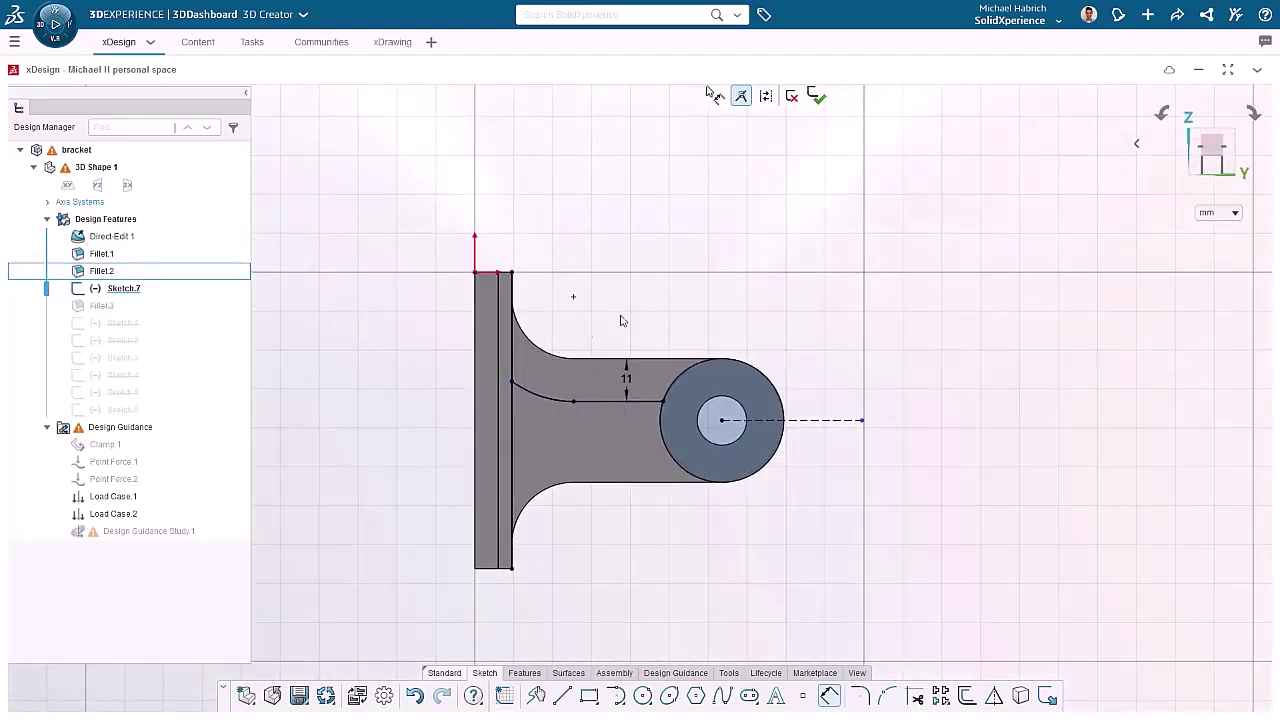
# - Mirror the curve about the centreline, close the profile along the base, and start an extrude cut
pyautogui.click(548, 406)
pyautogui.click(829, 433)
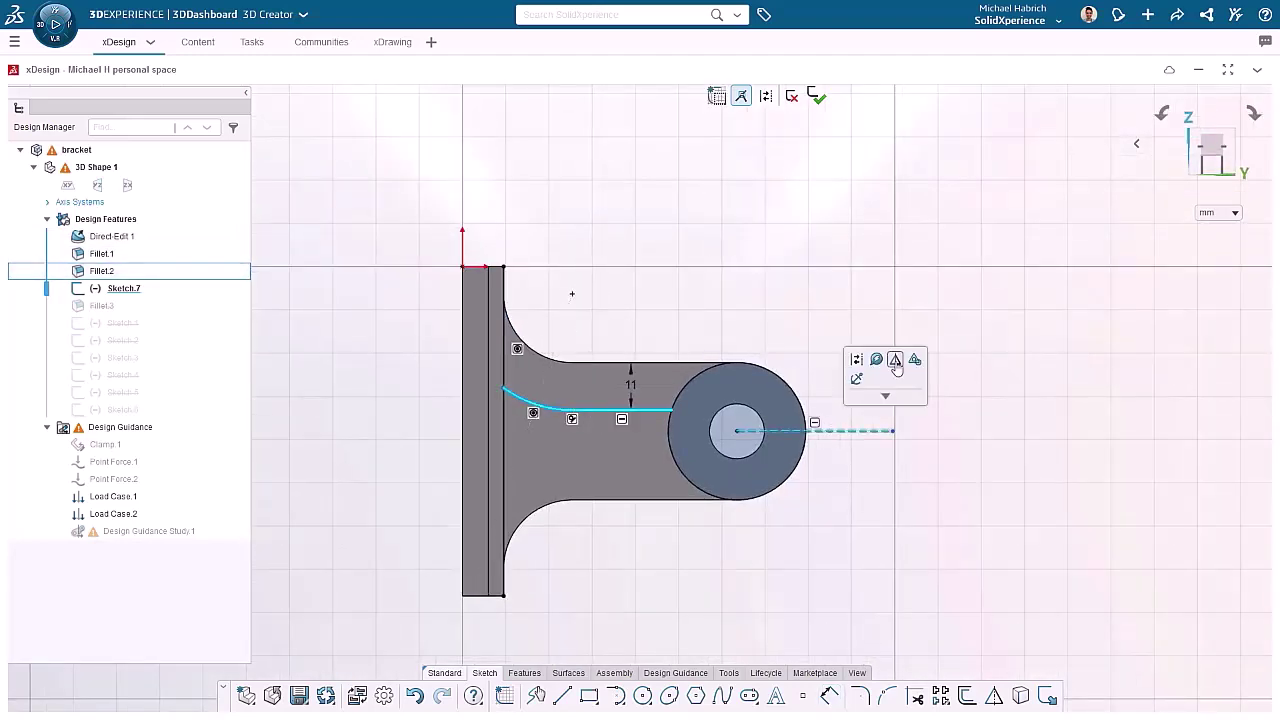
pyautogui.click(895, 364)
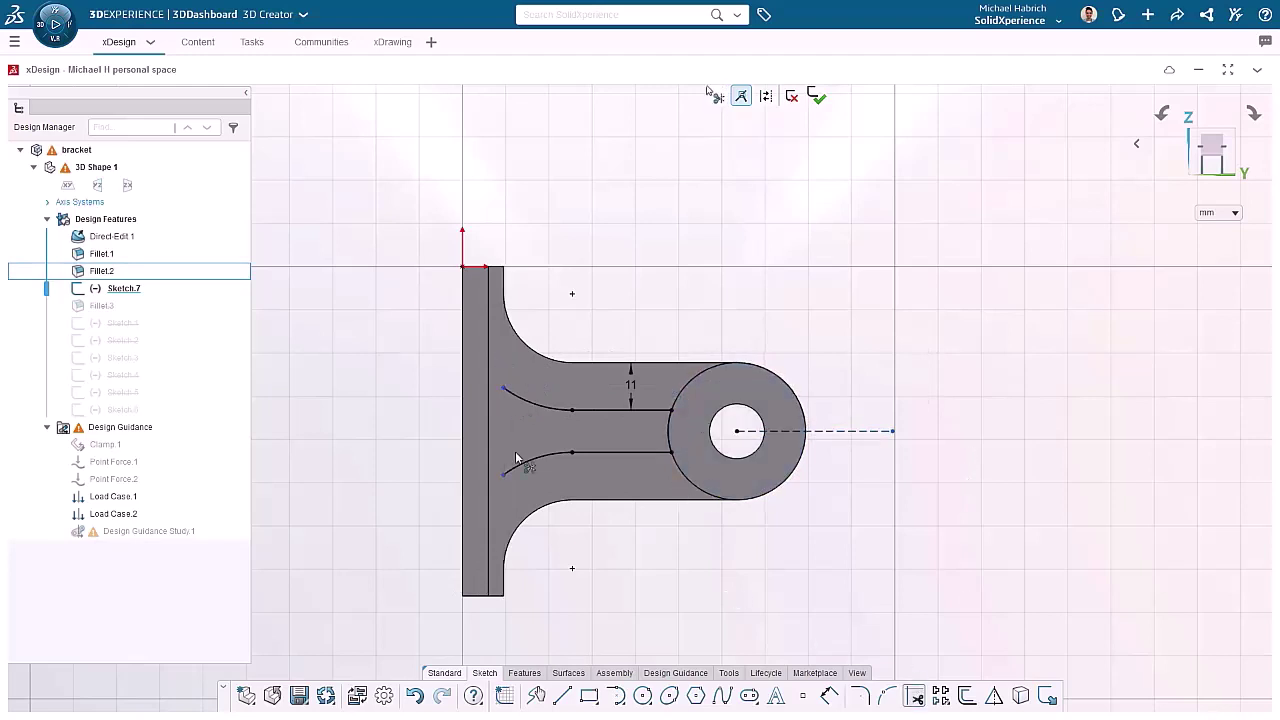
pyautogui.press('l')
pyautogui.moveTo(503, 388); pyautogui.dragTo(503, 474)
pyautogui.press('Escape')
pyautogui.click(503, 430)
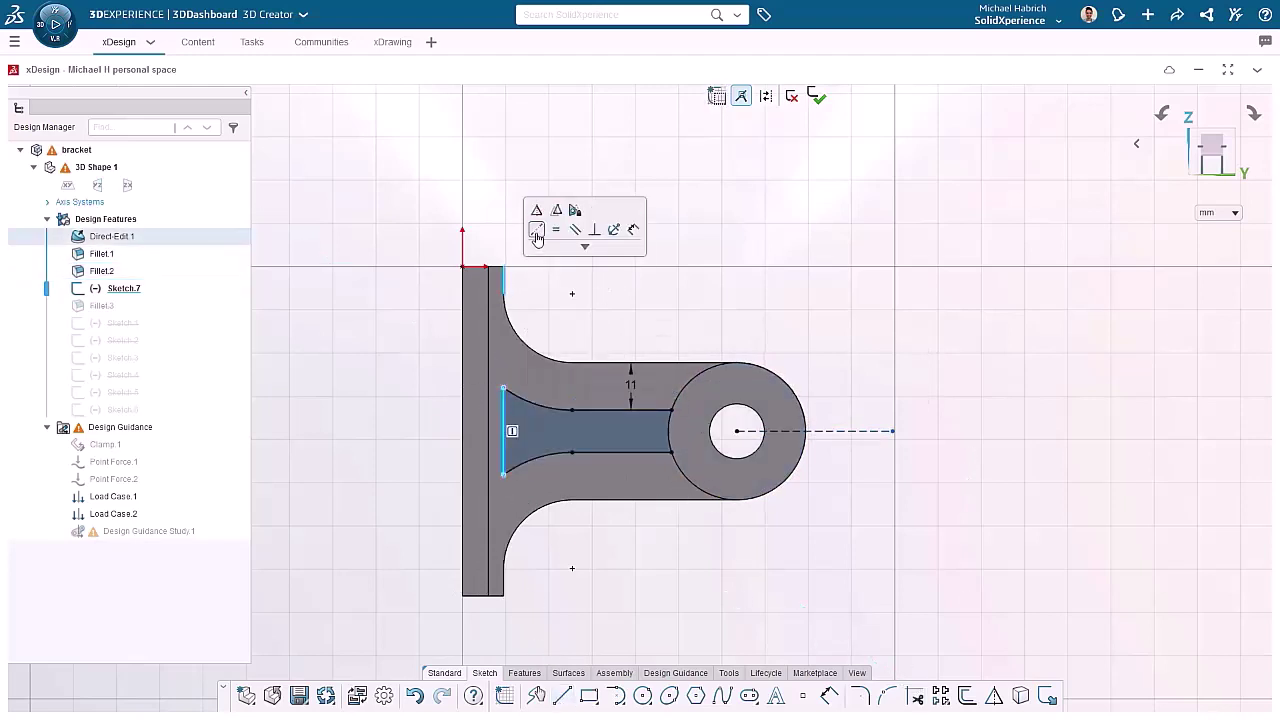
pyautogui.click(575, 230)
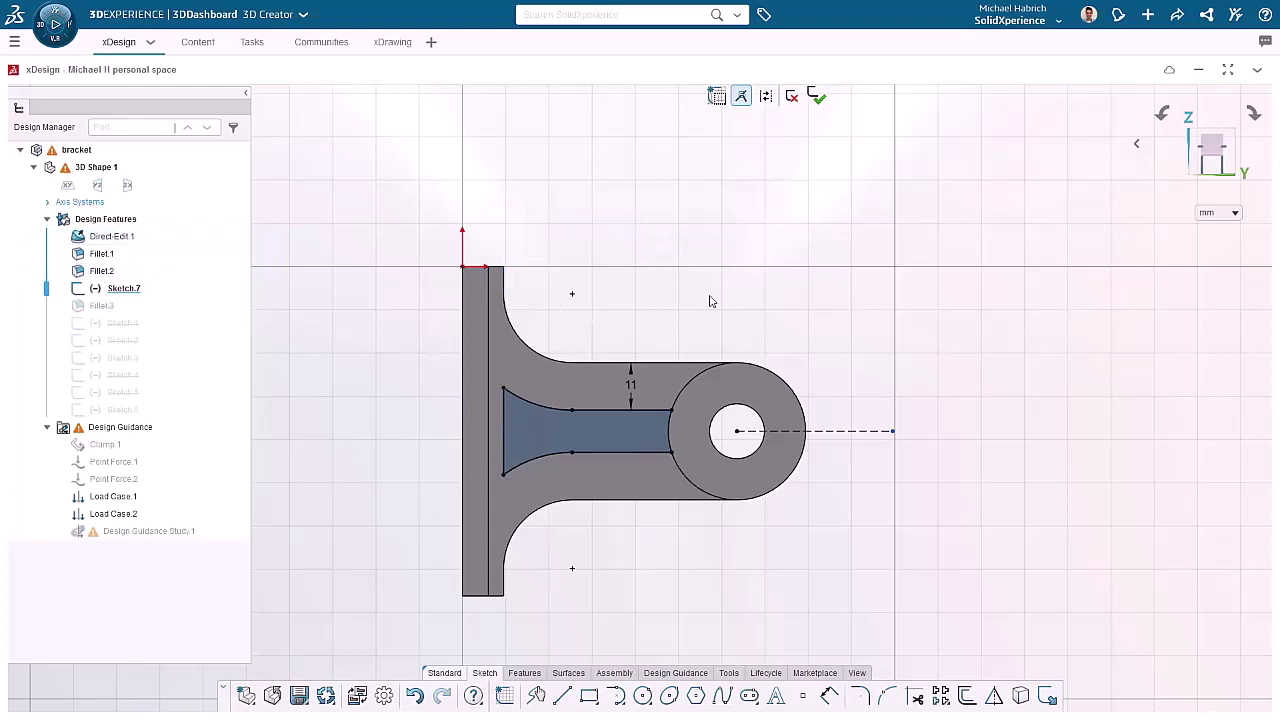
pyautogui.click(524, 673)
pyautogui.click(562, 695)
# - Set the Direction 1 cut depth and create Extrude Cut.1 through the arm, then inspect the slot
pyautogui.click(347, 293)
pyautogui.click(300, 346)
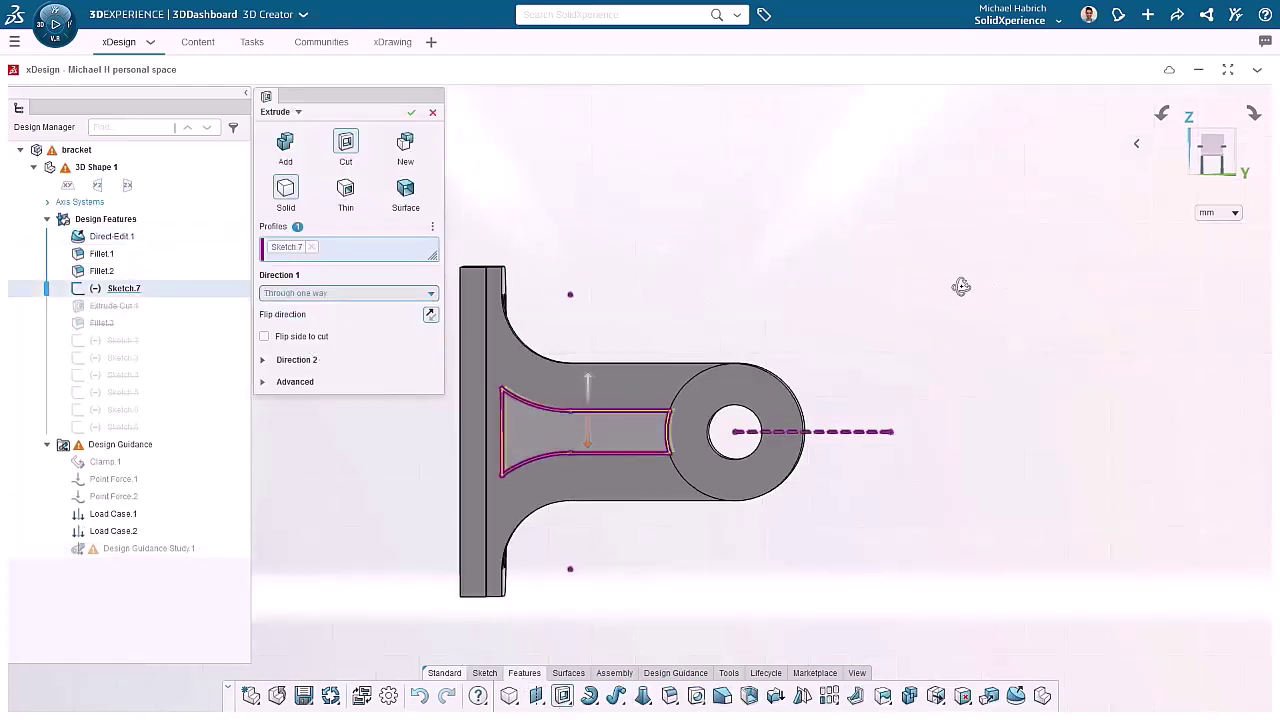
pyautogui.click(921, 306)
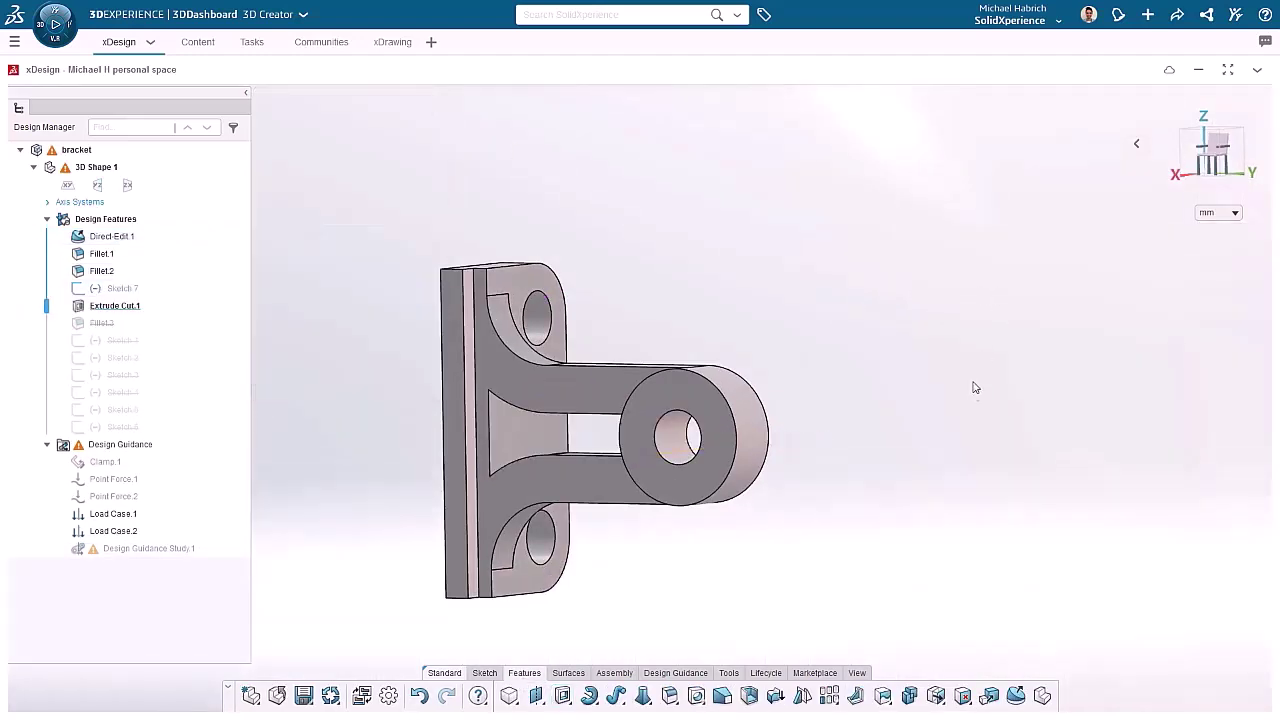
pyautogui.moveTo(975, 387); pyautogui.dragTo(804, 180, button='middle')
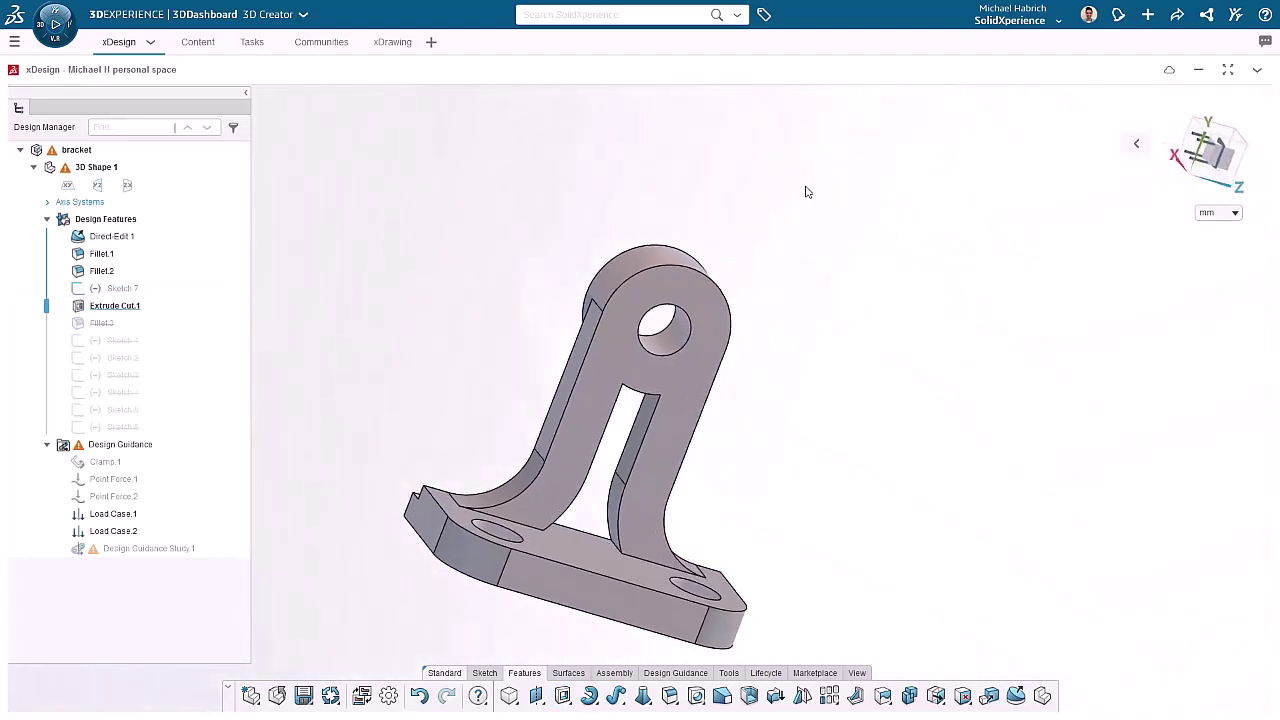